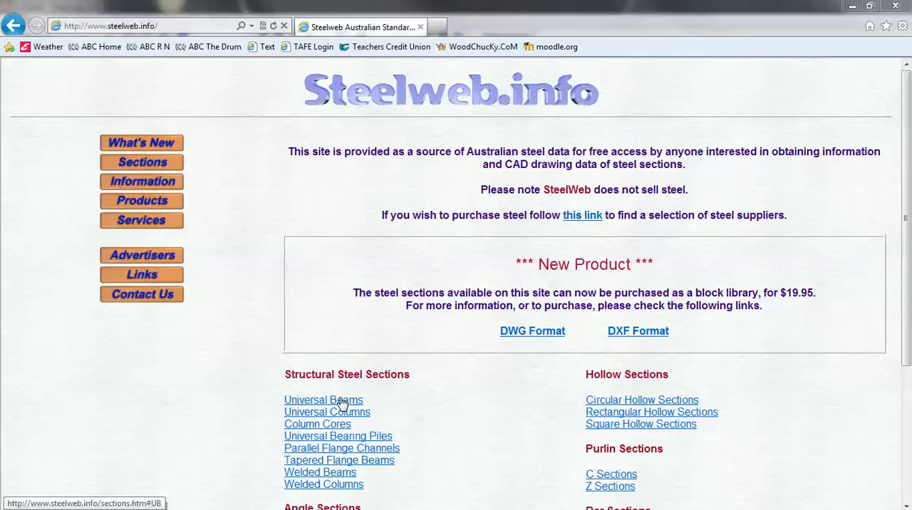
- Open the Steelweb data page for the 200UB30 universal beam
left_click(342, 403)
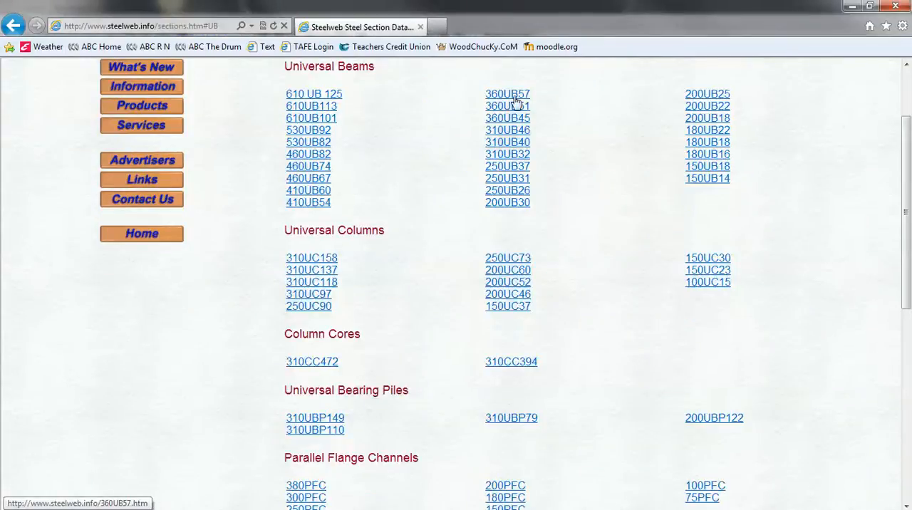
left_click(509, 205)
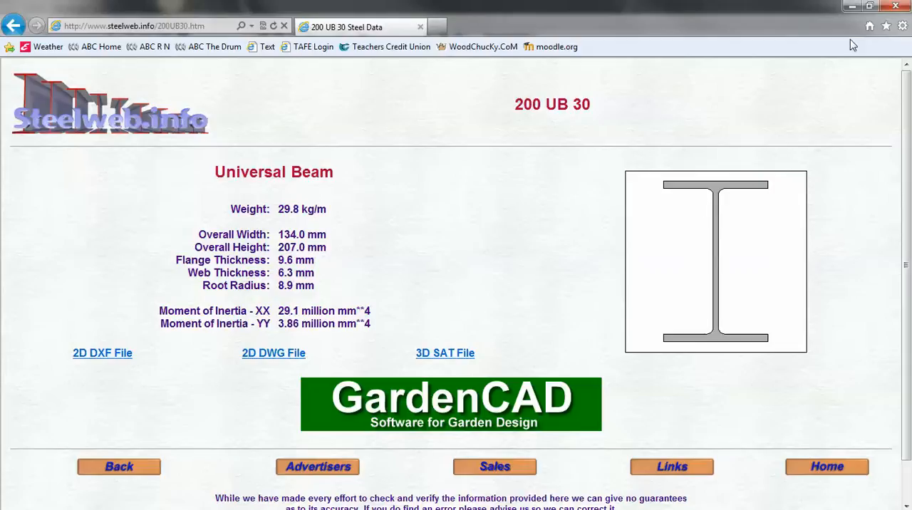
- Switch to SketchUp and delete the default human figure from the model
left_click(852, 8)
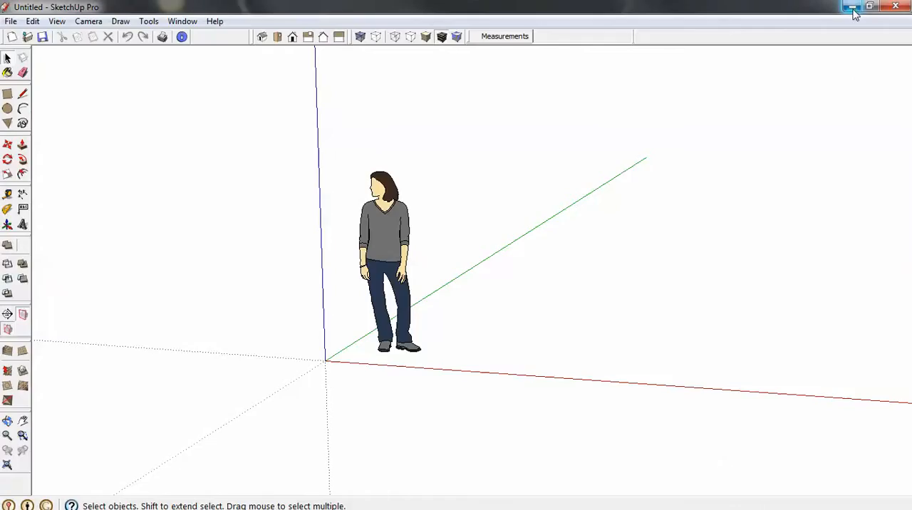
left_click(401, 254)
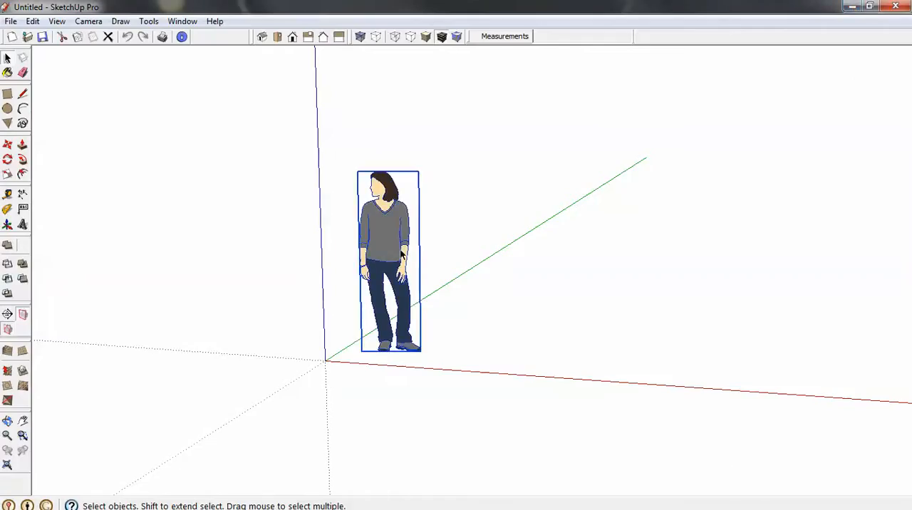
key("Delete")
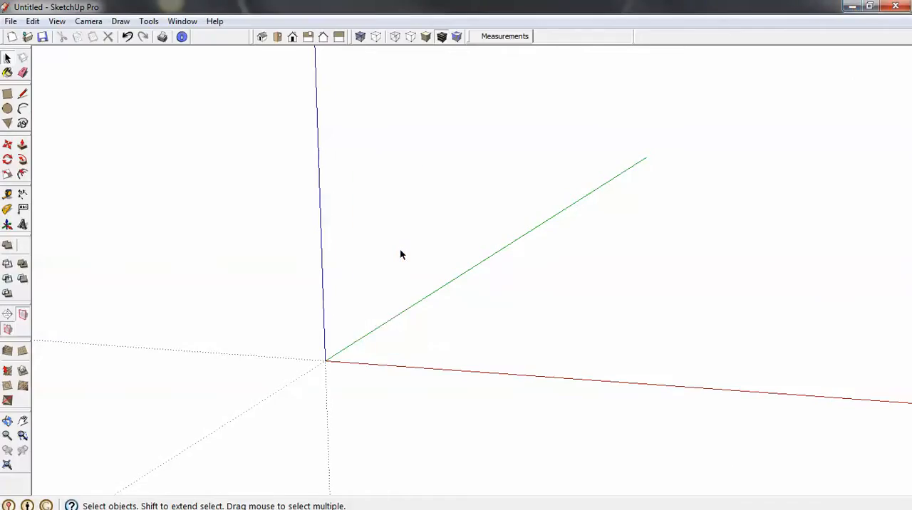
- In top view, draw a 134 by 207 mm rectangle starting at the origin
left_click(278, 37)
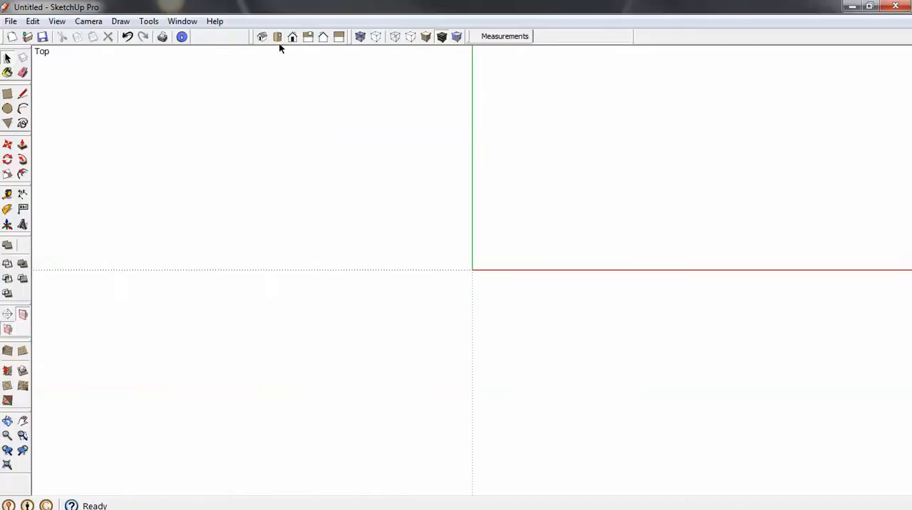
key("r")
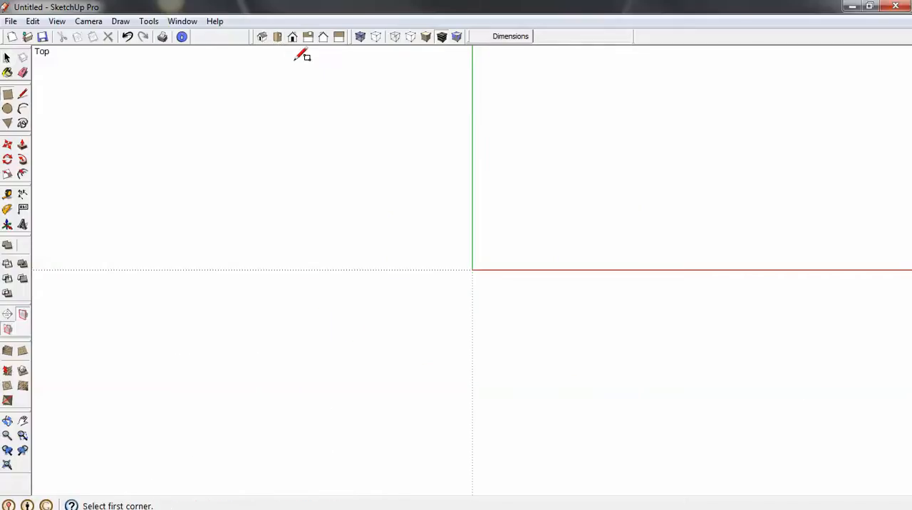
left_click(473, 270)
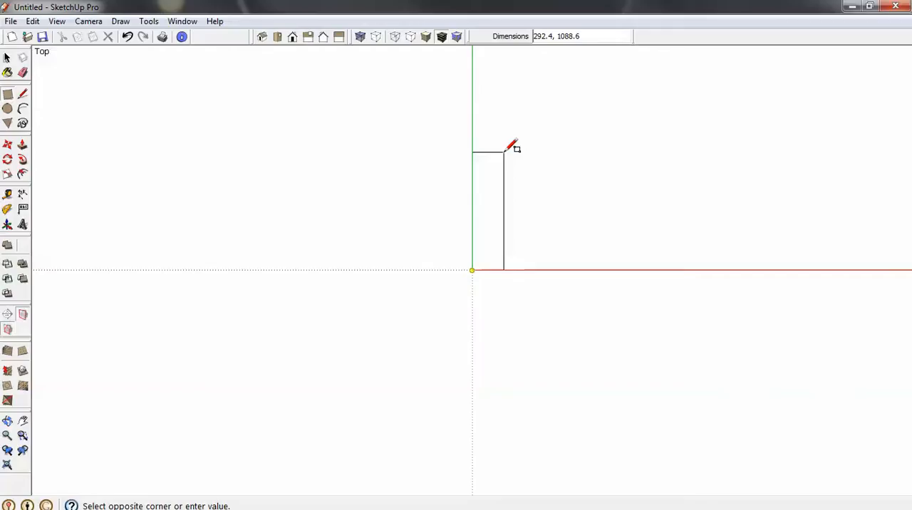
type("134,207")
key("Return")
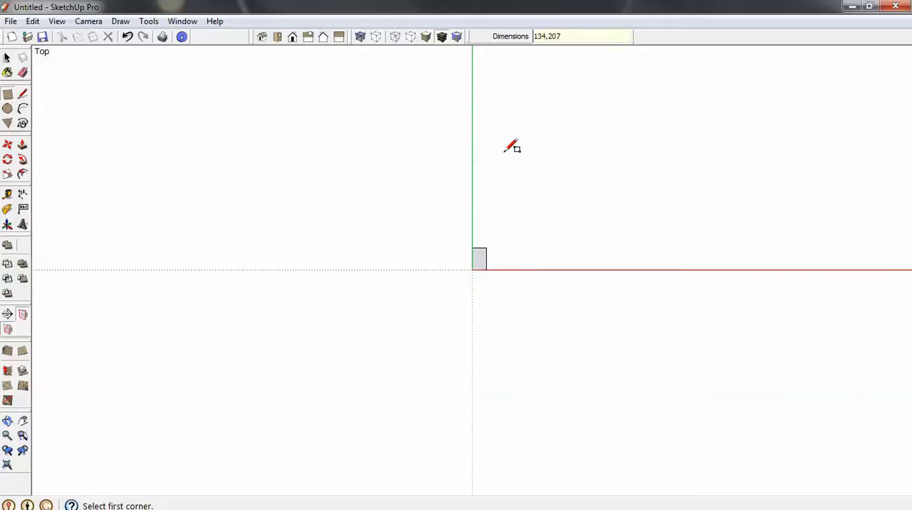
key("space")
- Add guide lines 9.6 mm inside the rectangle's upper and lower edges for the flange thickness
scroll(481, 258, "up", 6)
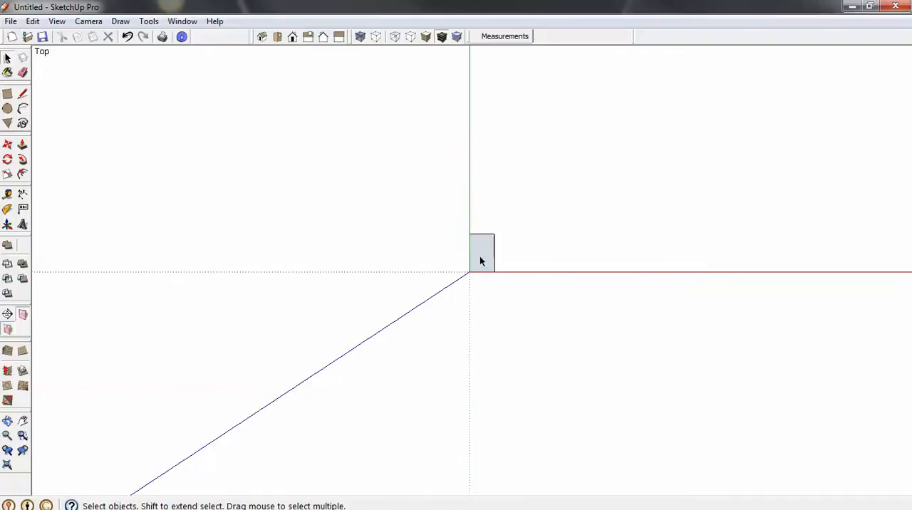
scroll(481, 264, "up", 1)
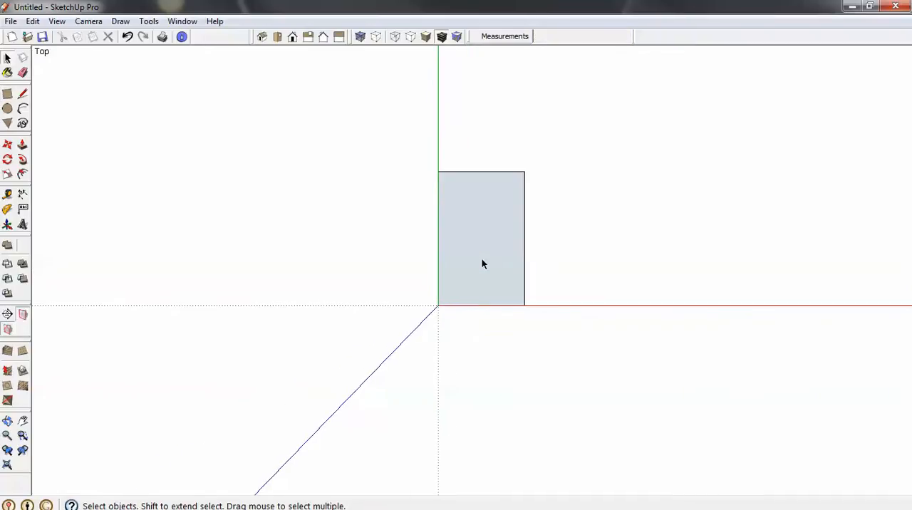
scroll(482, 265, "up", 1)
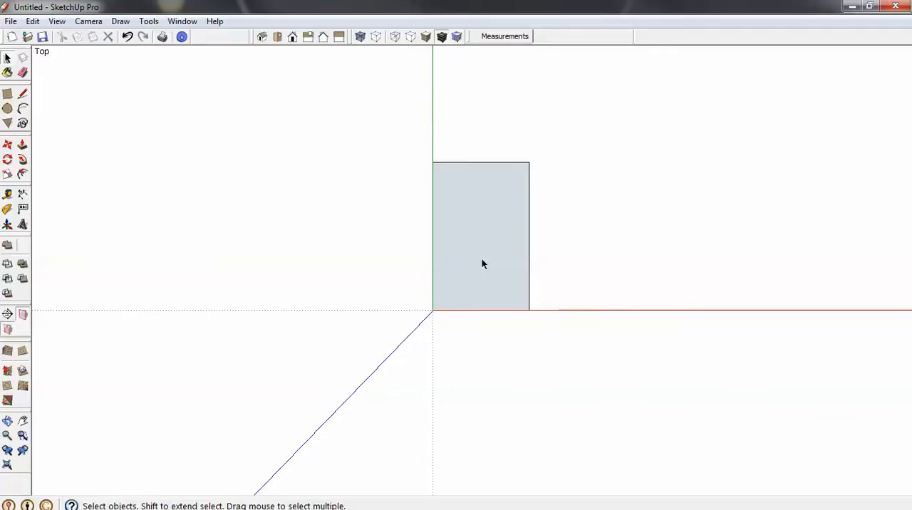
key("t")
left_click(490, 162)
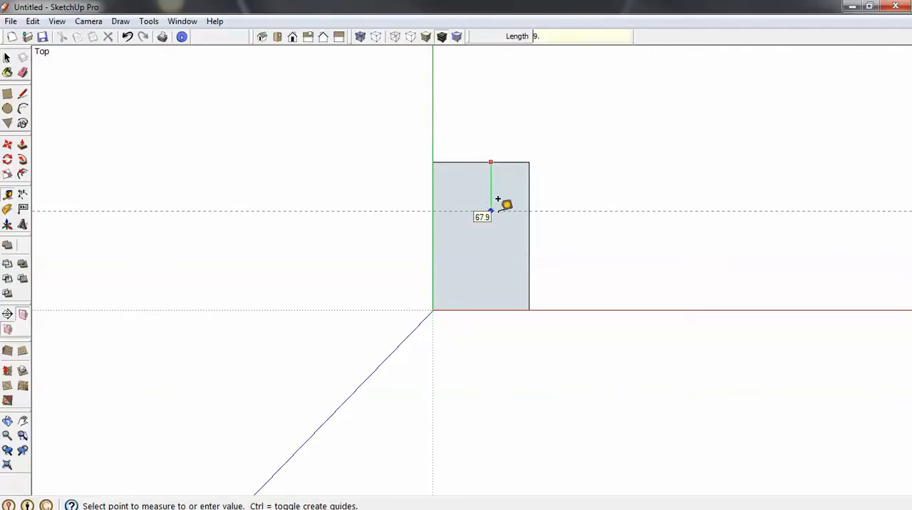
type("9.6")
key("Return")
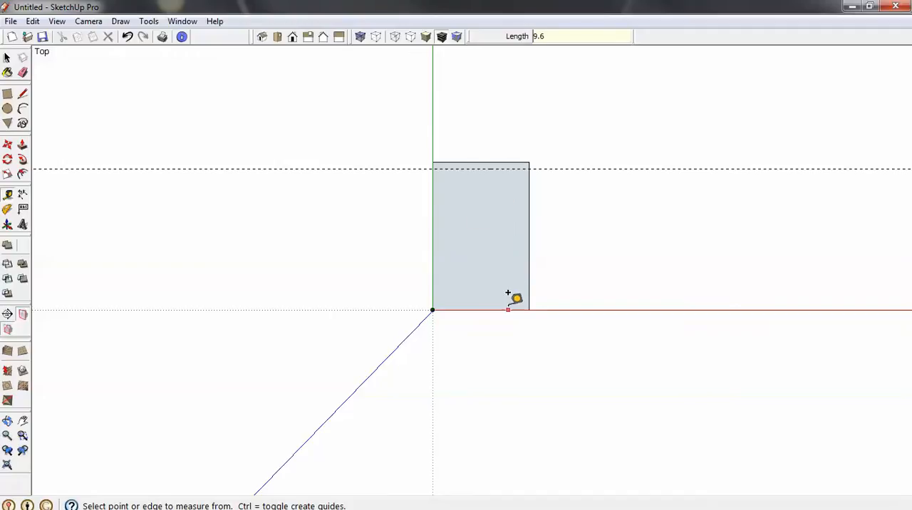
left_click(507, 310)
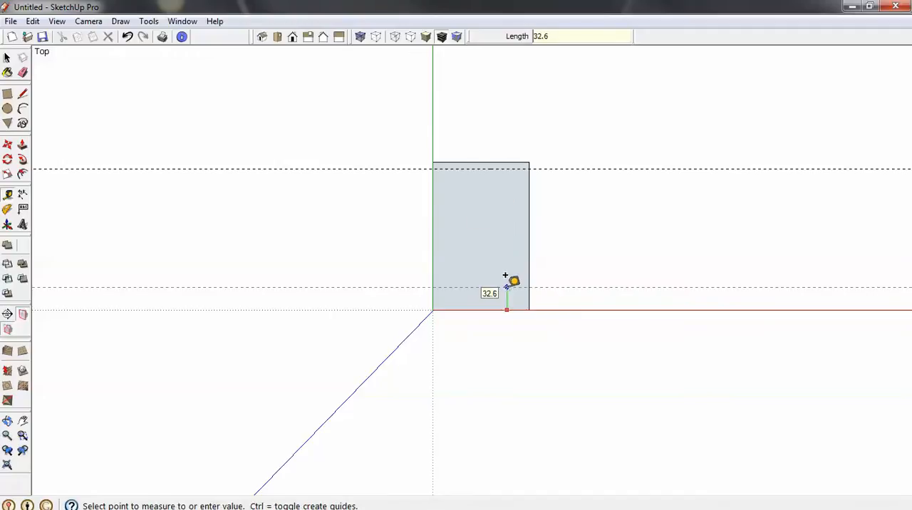
key("Return")
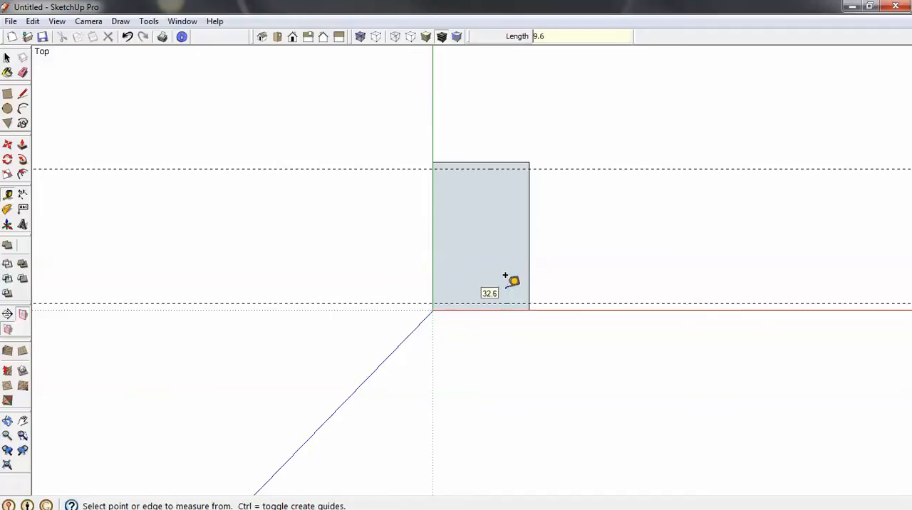
- Add a vertical guide through the middle of the rectangle, 67 mm in from its right edge
left_click(529, 205)
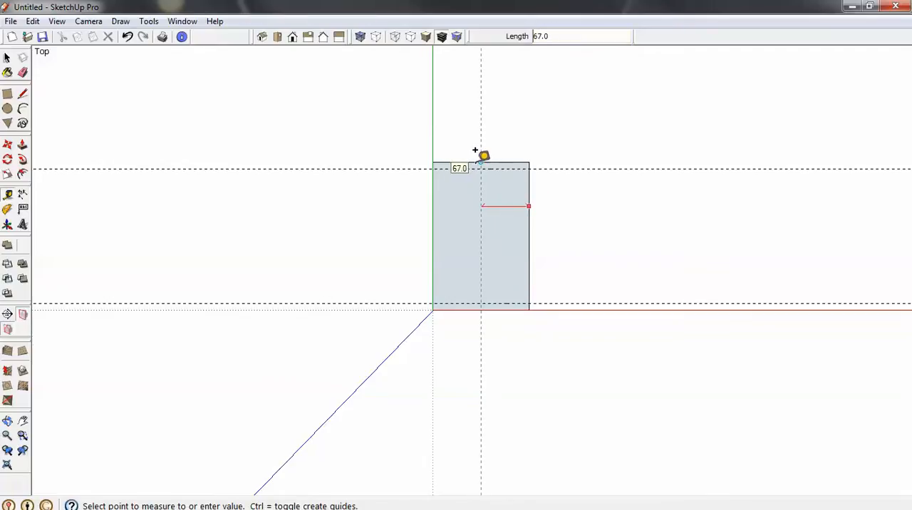
scroll(475, 152, "up", 3)
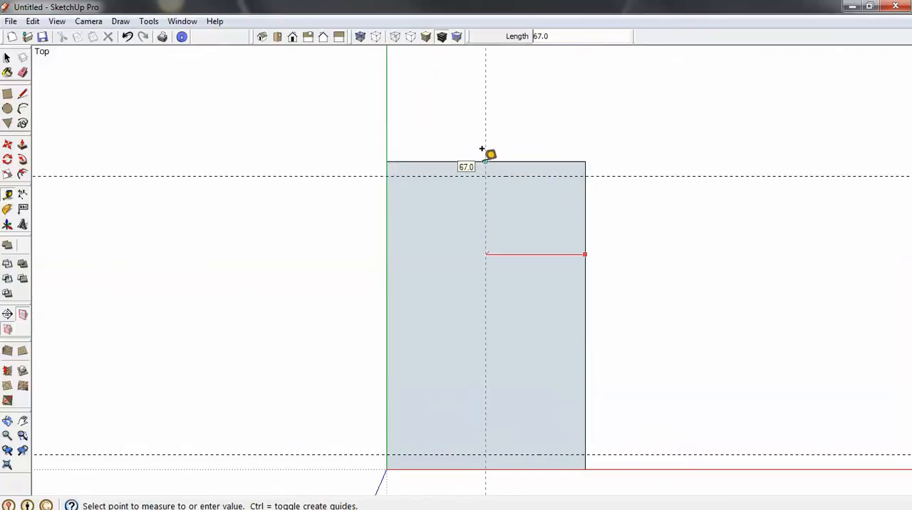
left_click(483, 150)
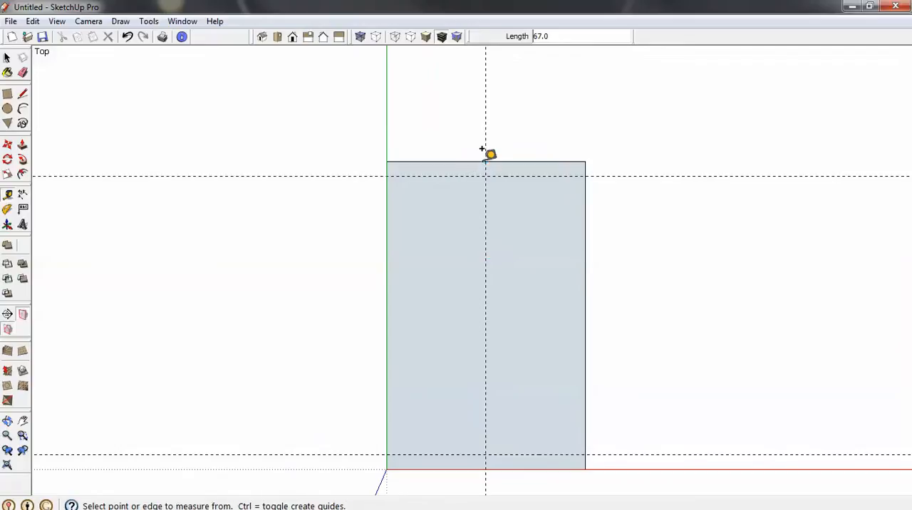
- Add guides 3.15 mm to each side of the vertical centre guide and measure the distance between them
left_click(486, 212)
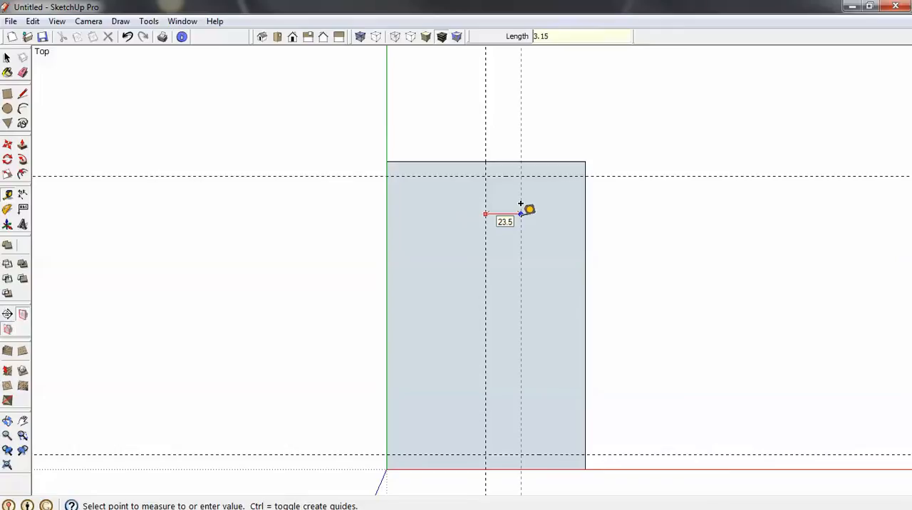
key("Return")
scroll(491, 216, "up", 5)
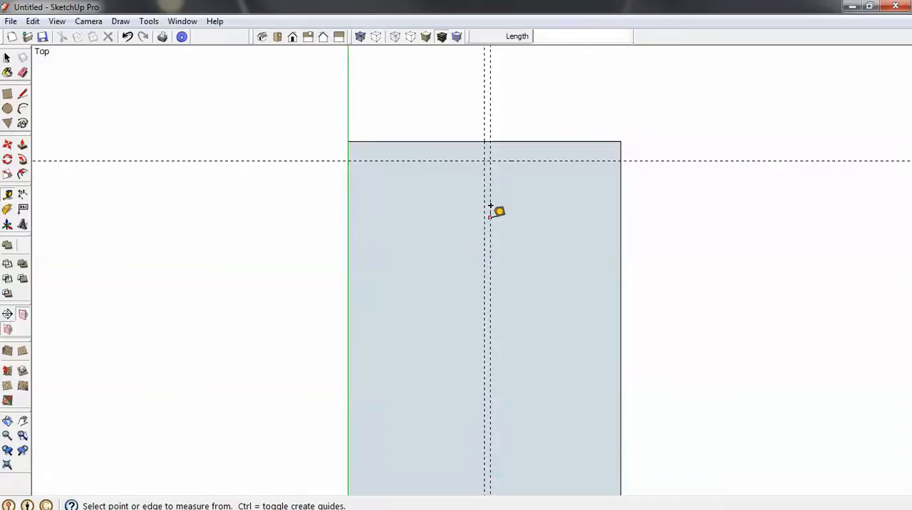
left_click(490, 208)
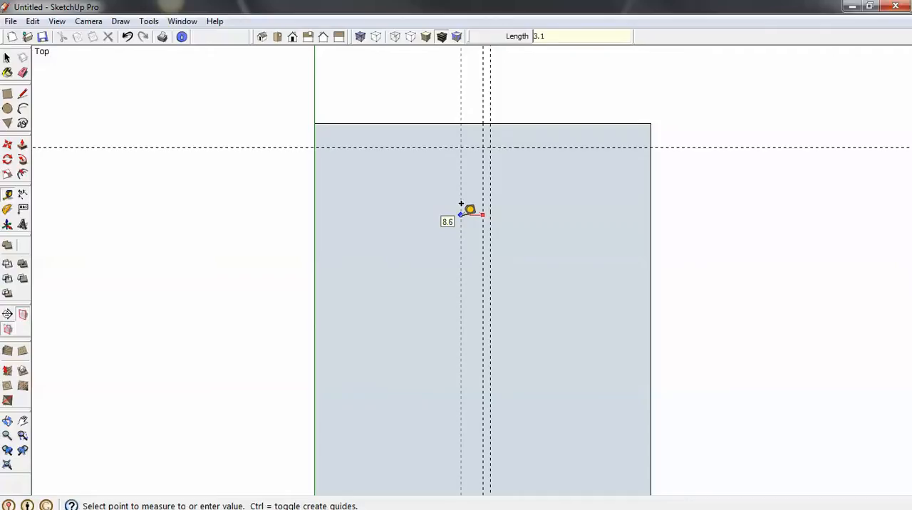
type("3.15")
key("Return")
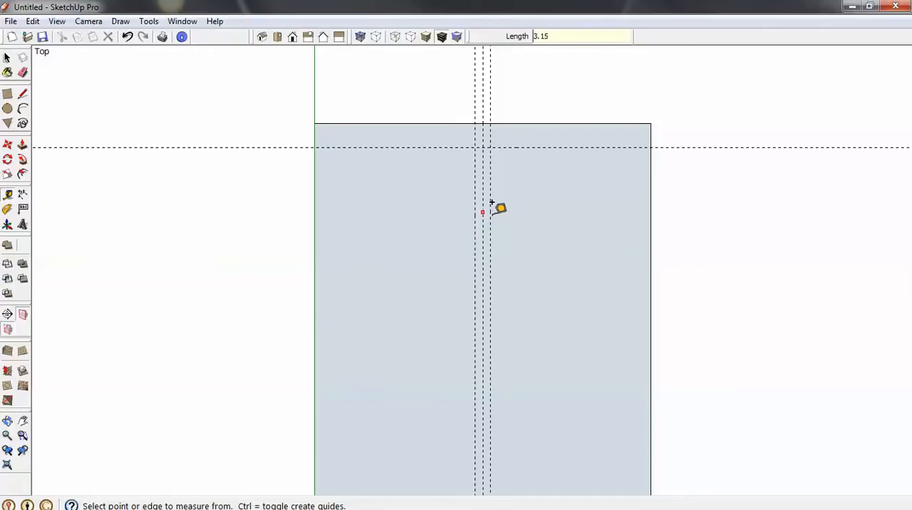
left_click(490, 212)
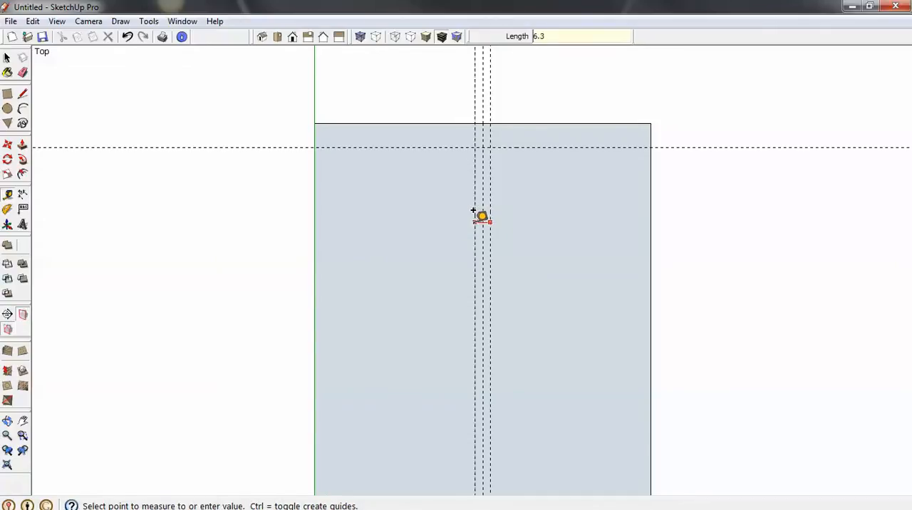
key("space")
- Draw a rectangle between the flange guides from the left edge to the left web guide, and delete its face
scroll(399, 78, "down", 3)
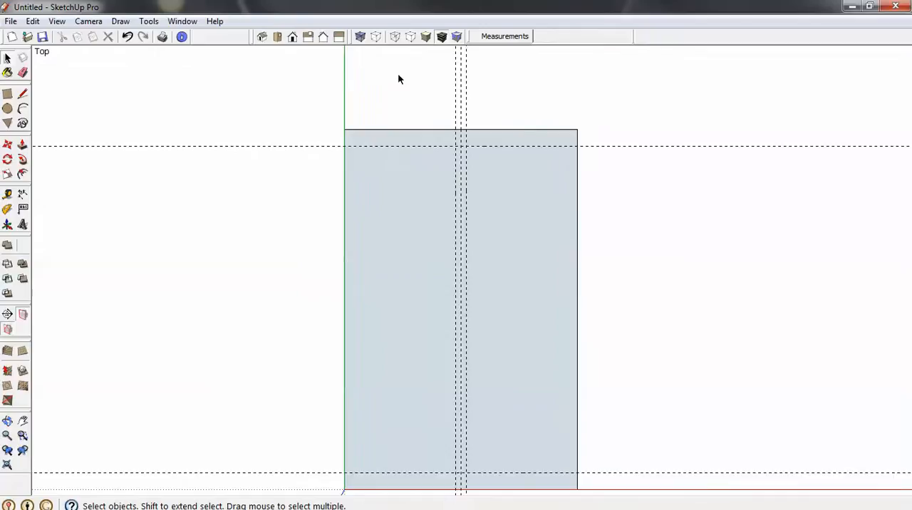
key("d")
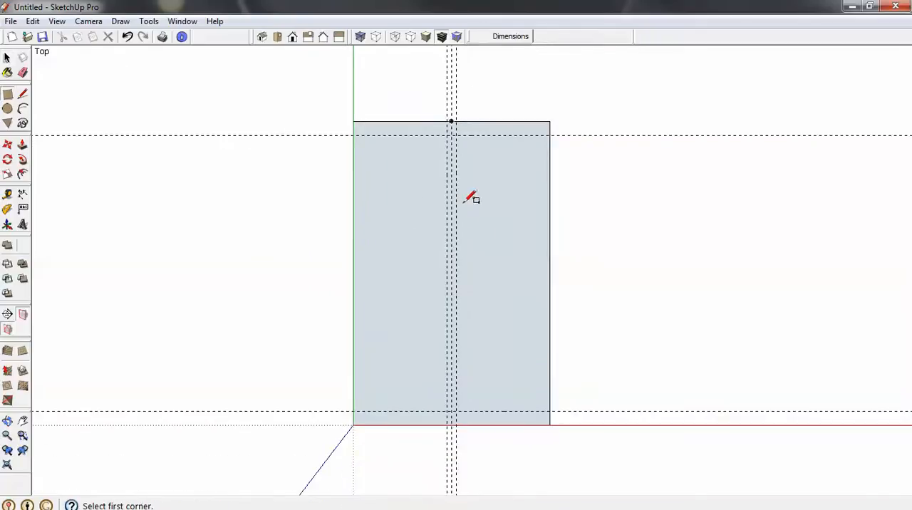
scroll(456, 160, "up", 2)
left_click(318, 126)
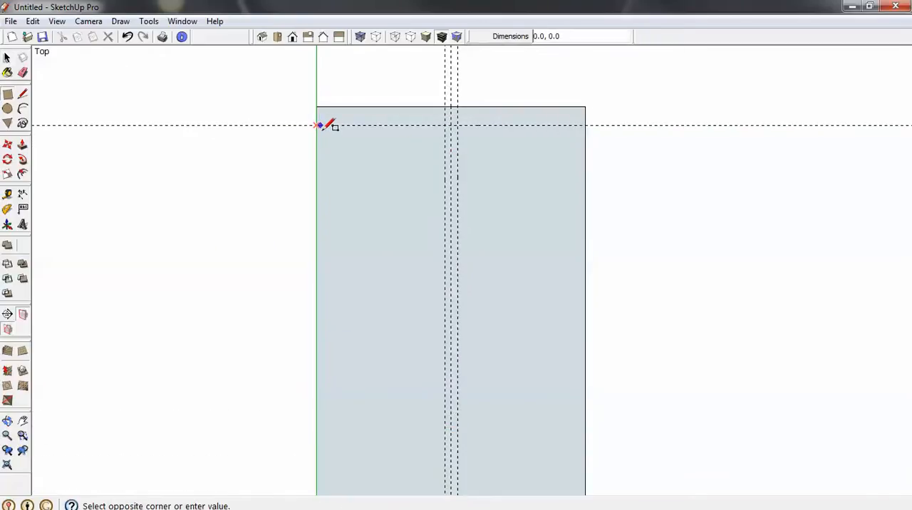
scroll(337, 128, "down", 2)
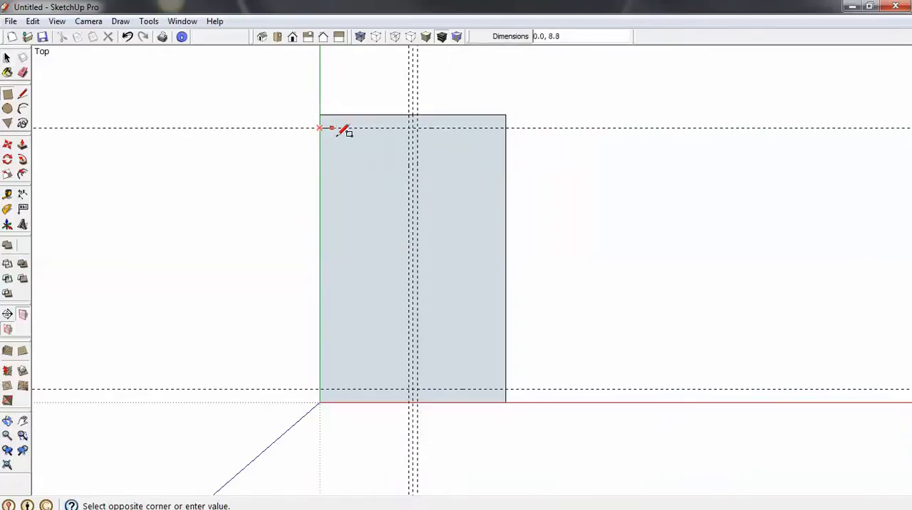
left_click(410, 389)
key("space")
left_click(361, 320)
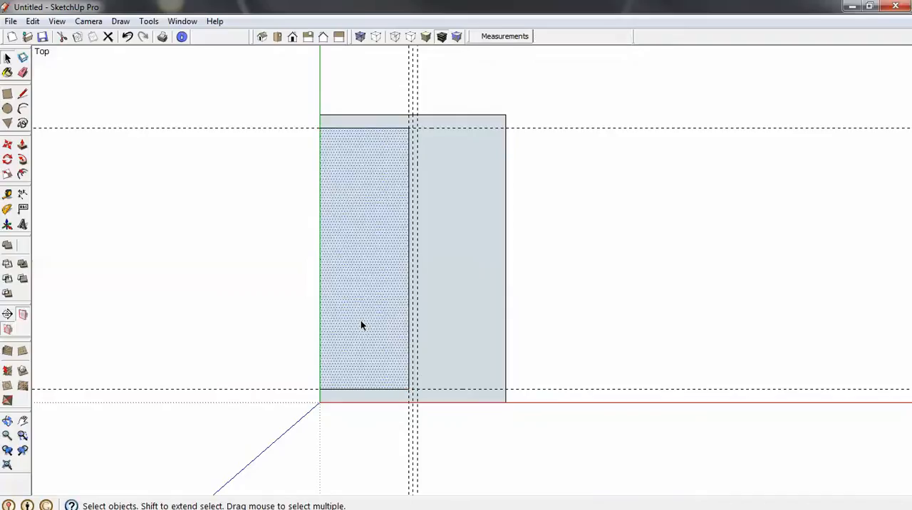
key("Delete")
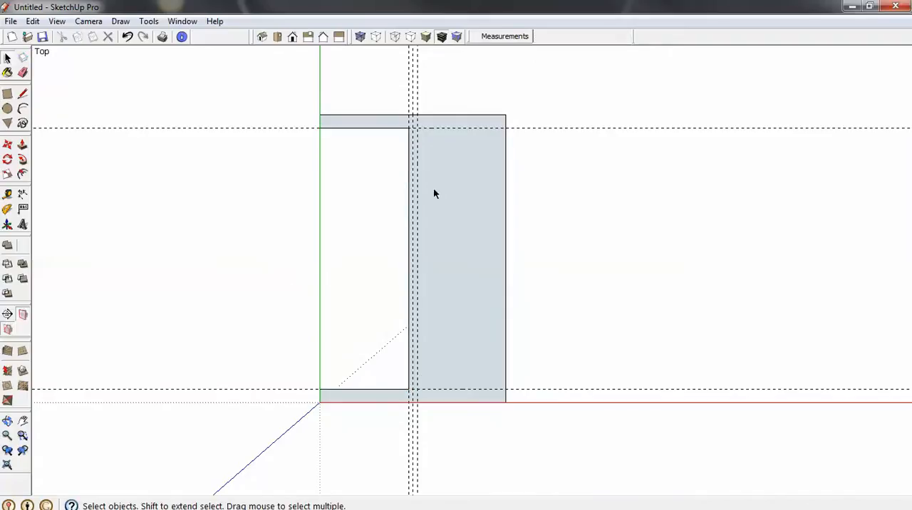
- Cut away the area right of the web by drawing a rectangle between the flange guides and deleting its face and outer edge
key("r")
scroll(422, 129, "up", 2)
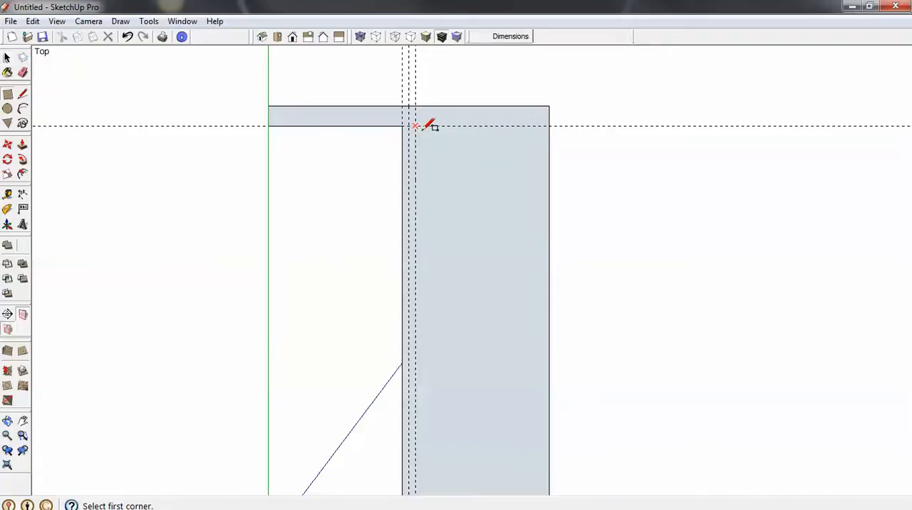
left_click(415, 126)
scroll(451, 162, "down", 1)
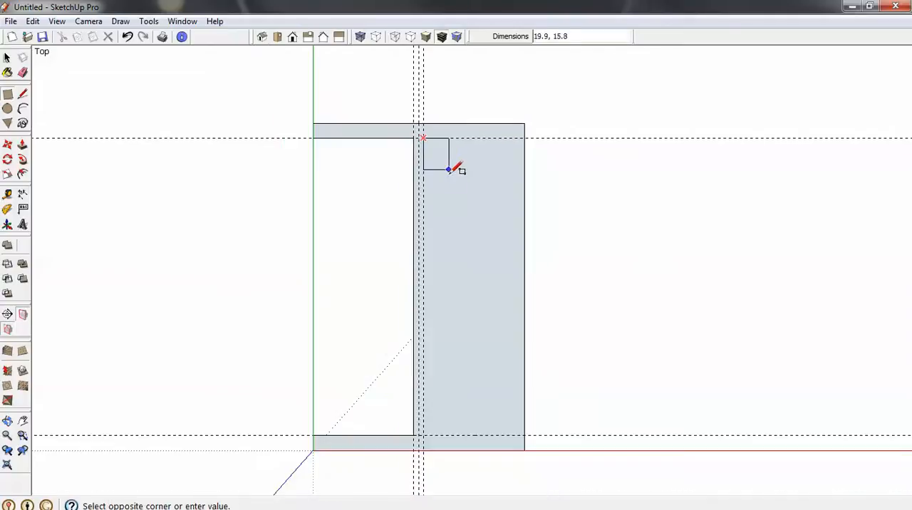
left_click(525, 434)
key("space")
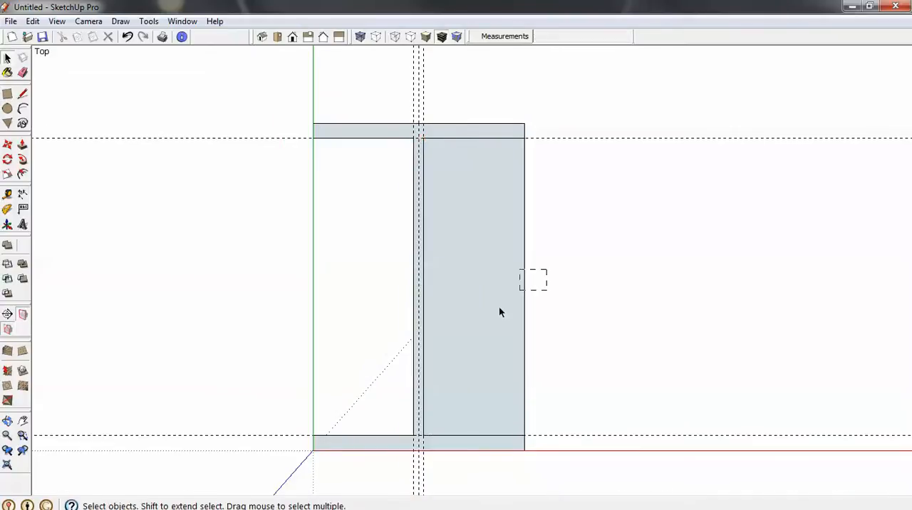
left_click(488, 323)
key("Delete")
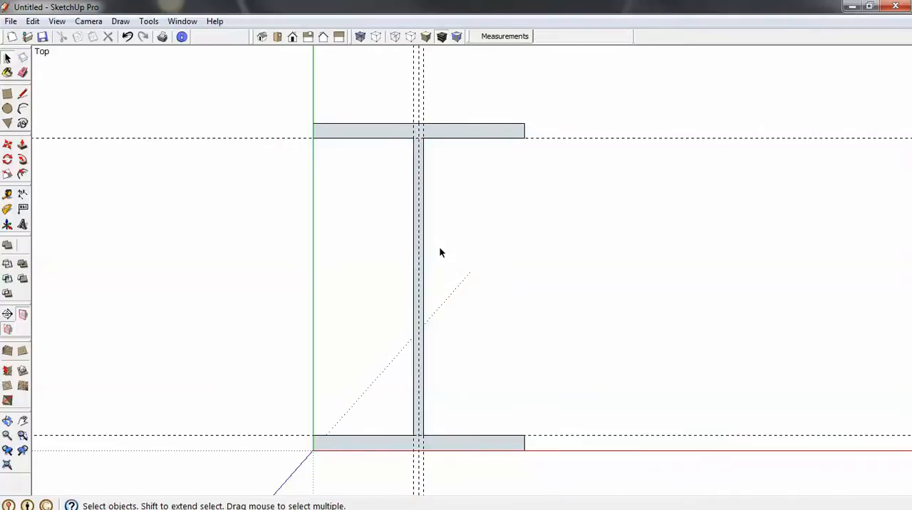
scroll(411, 192, "up", 1)
scroll(412, 193, "up", 3)
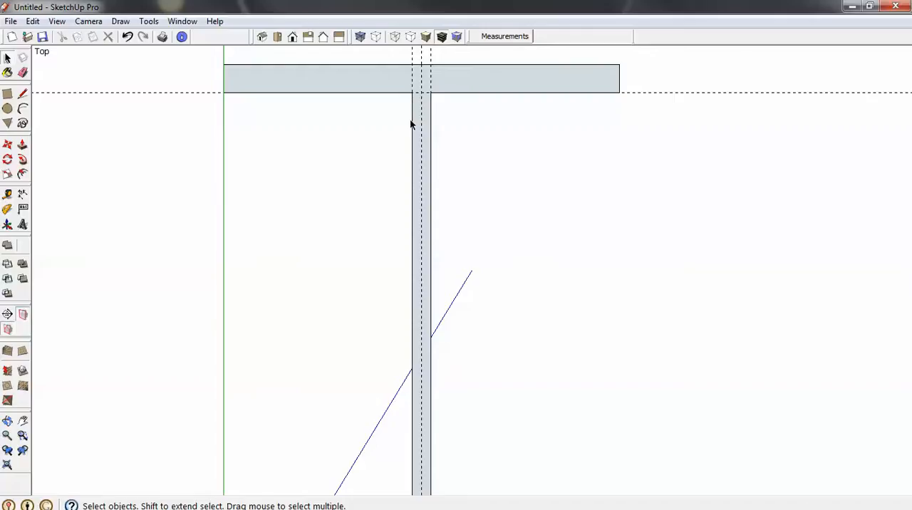
- Add a horizontal guide 8.9 mm below the inner edge of the top flange
scroll(439, 204, "down", 2)
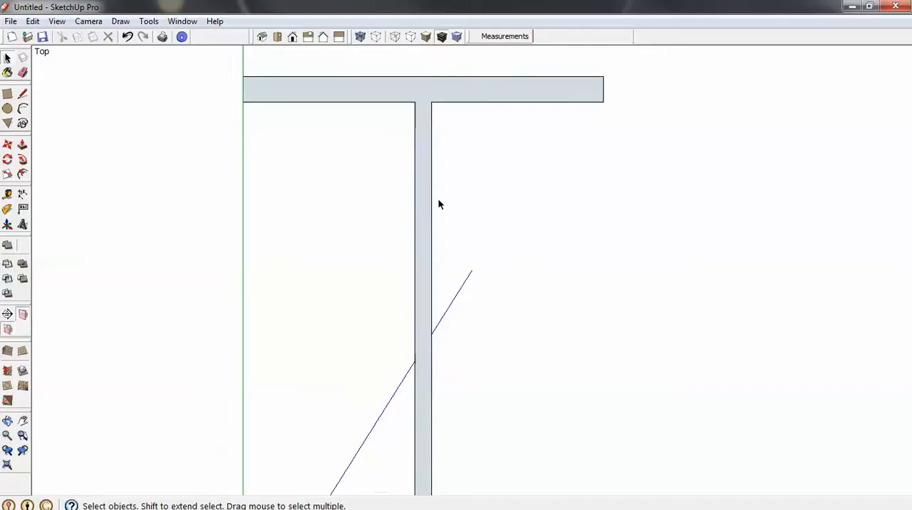
key("t")
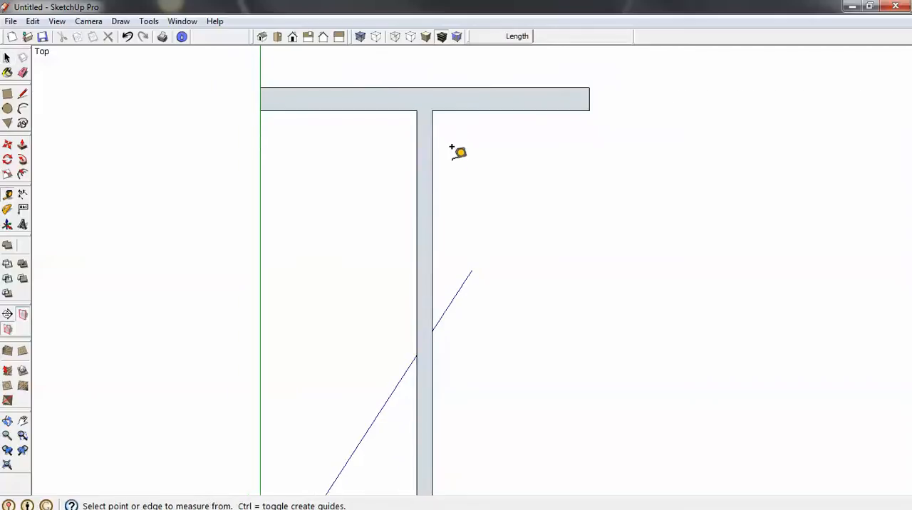
left_click(452, 110)
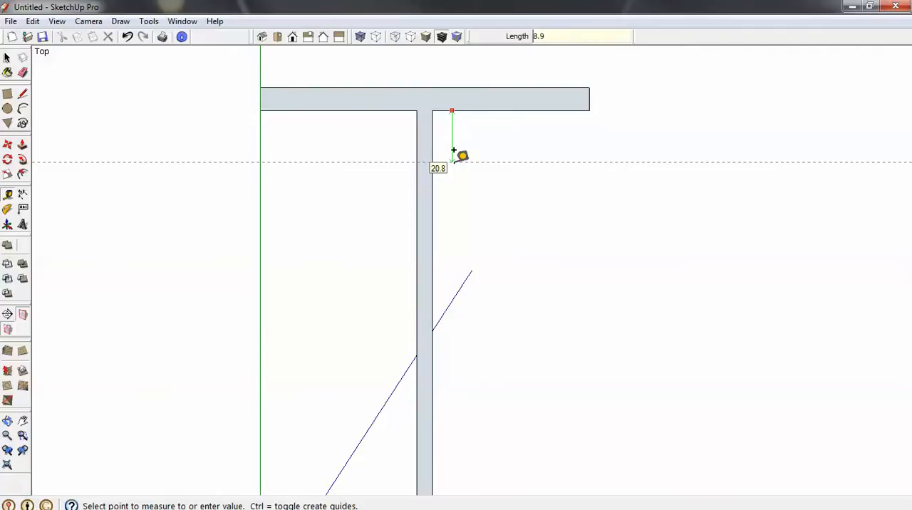
type("8")
key("Return")
- Add two vertical guides, each offset 8.9 mm outward from one side of the web
left_click(431, 165)
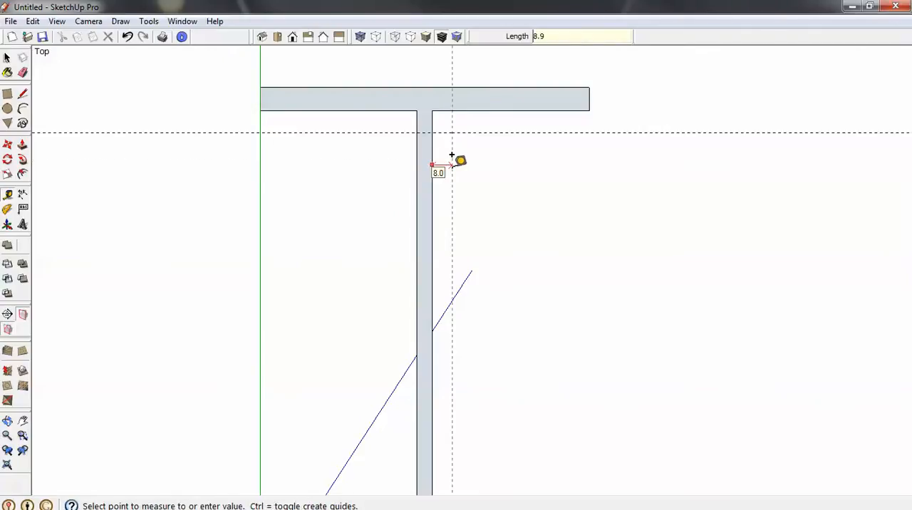
key("Return")
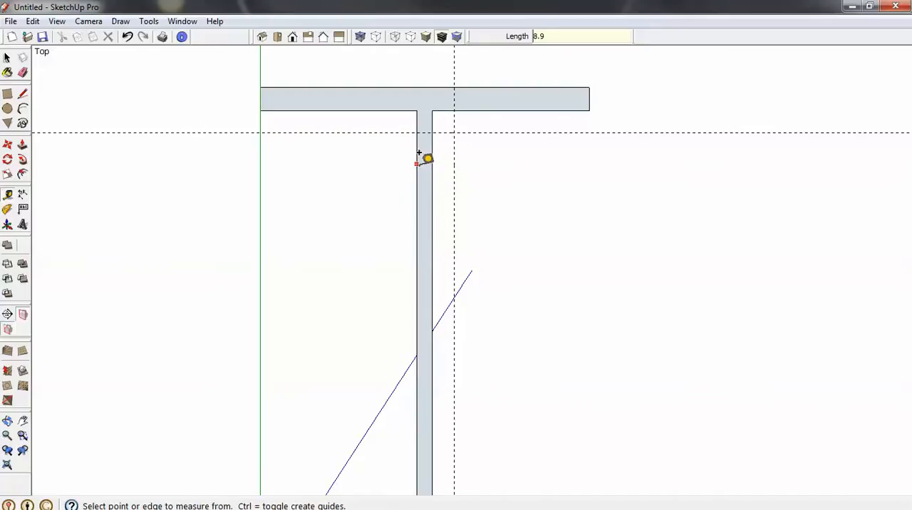
left_click(417, 163)
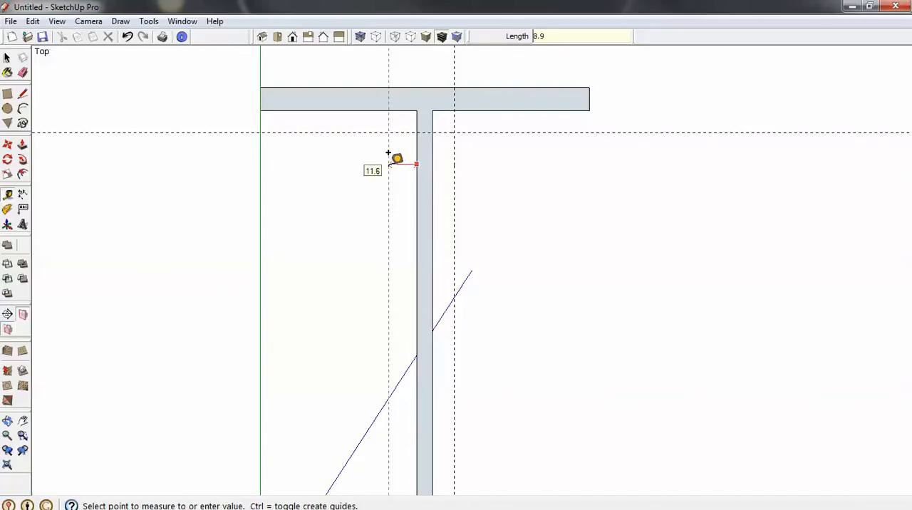
left_click(389, 153)
- Add a horizontal guide 8.9 mm above the inner edge of the bottom flange
scroll(388, 103, "down", 3)
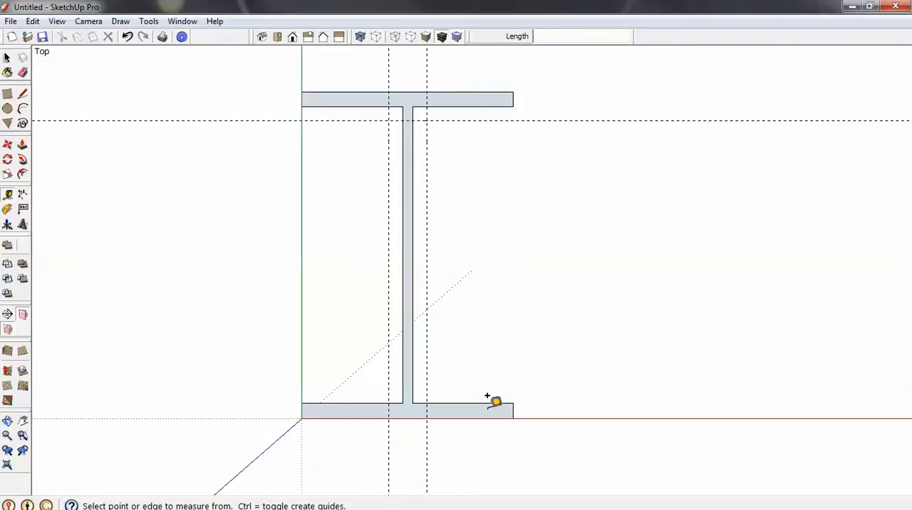
scroll(487, 396, "up", 2)
left_click(458, 400)
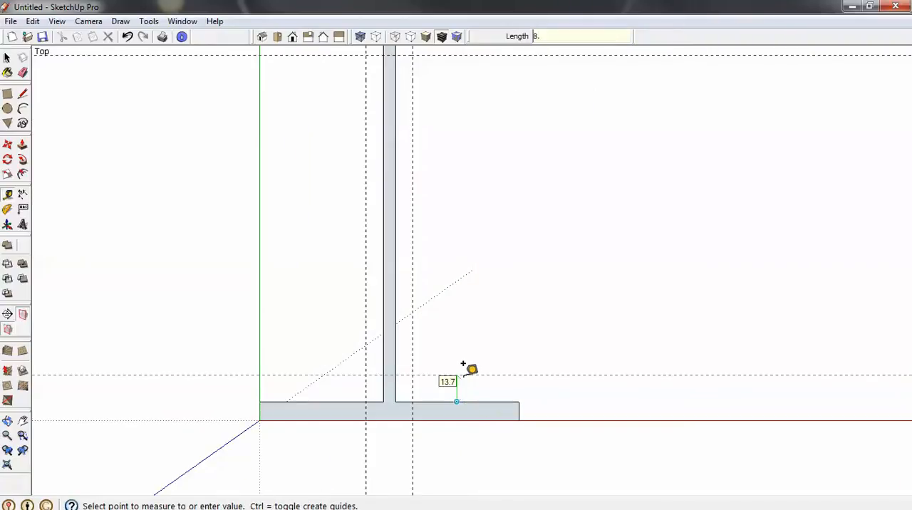
left_click(463, 365)
key("space")
- Draw two 8-sided circles of 8.9 mm radius centred on the lower guide intersections, touching the web and bottom flange
scroll(410, 388, "up", 3)
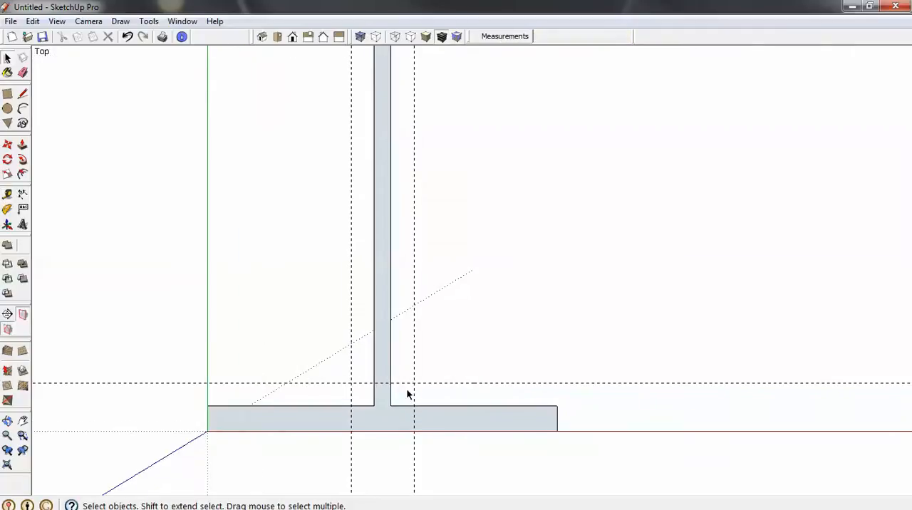
scroll(413, 384, "up", 2)
scroll(416, 385, "down", 4)
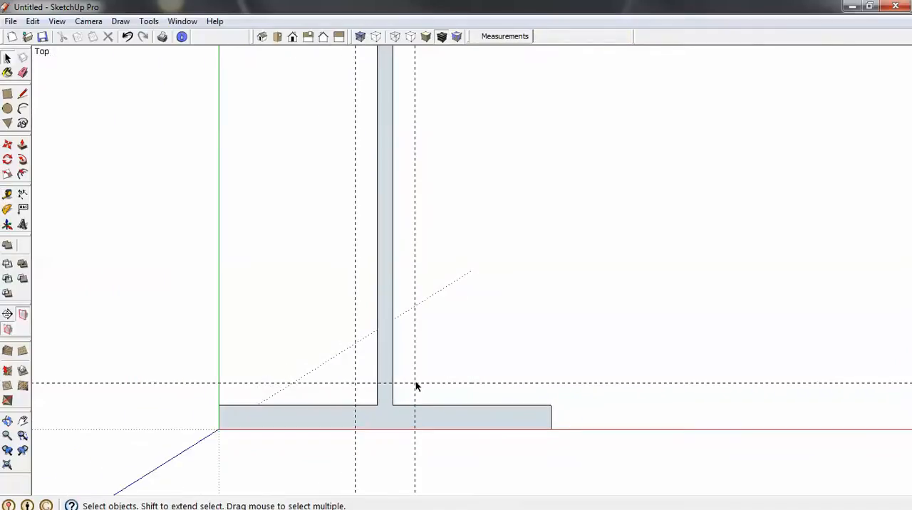
left_click(8, 110)
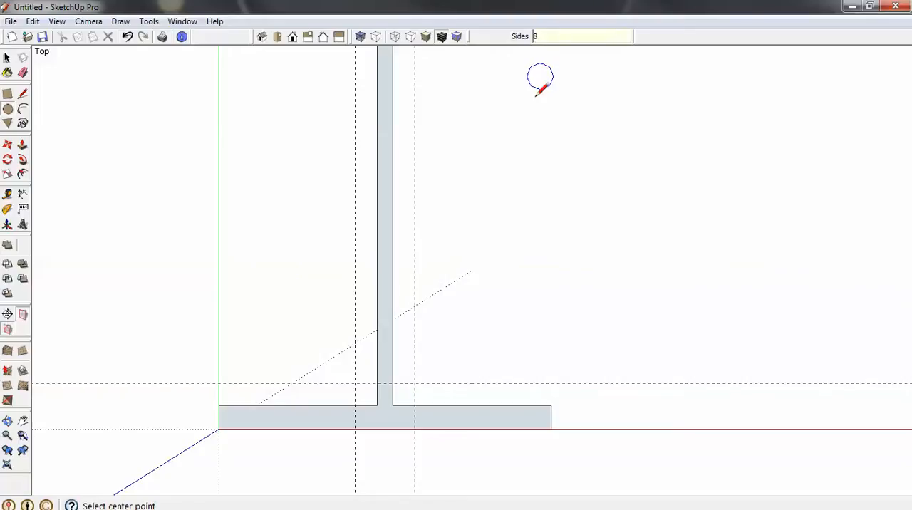
left_click(414, 383)
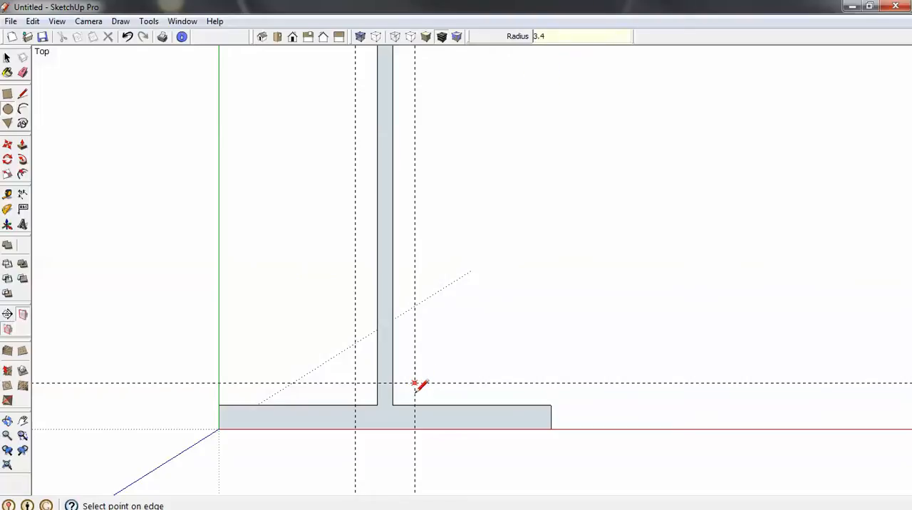
left_click(415, 404)
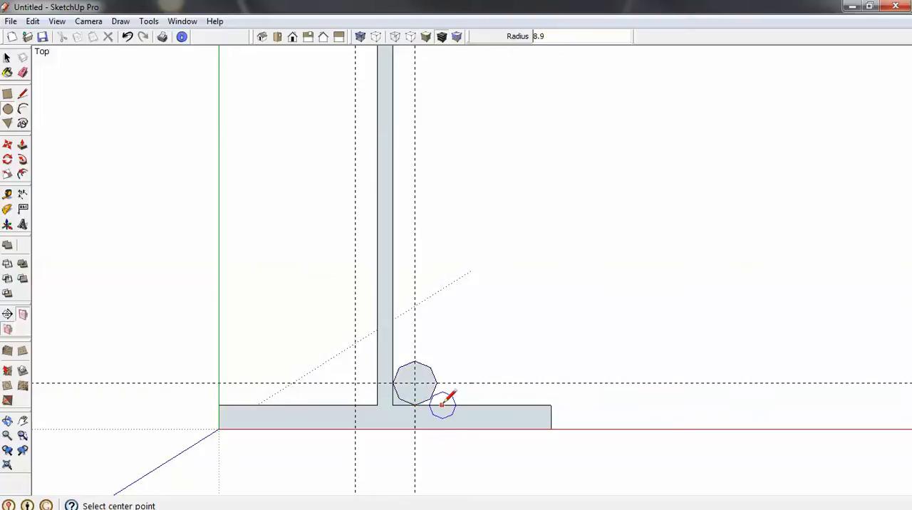
left_click(355, 383)
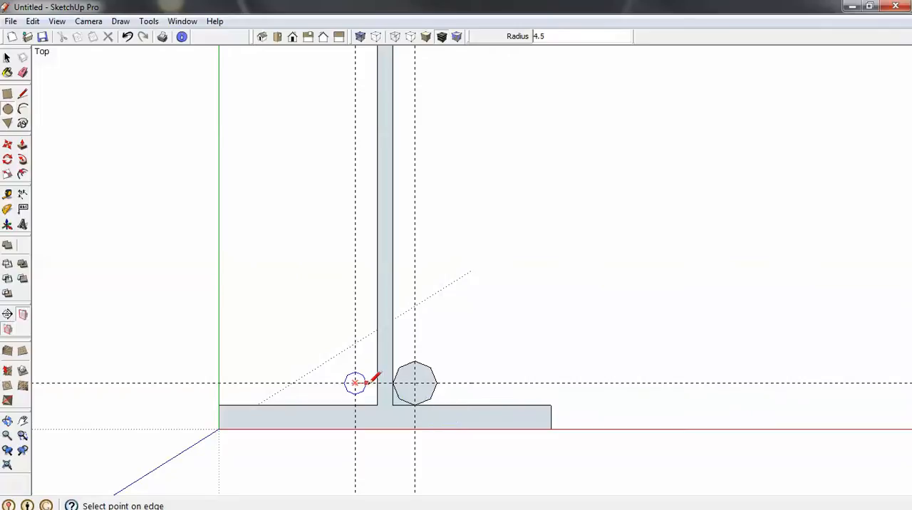
left_click(378, 383)
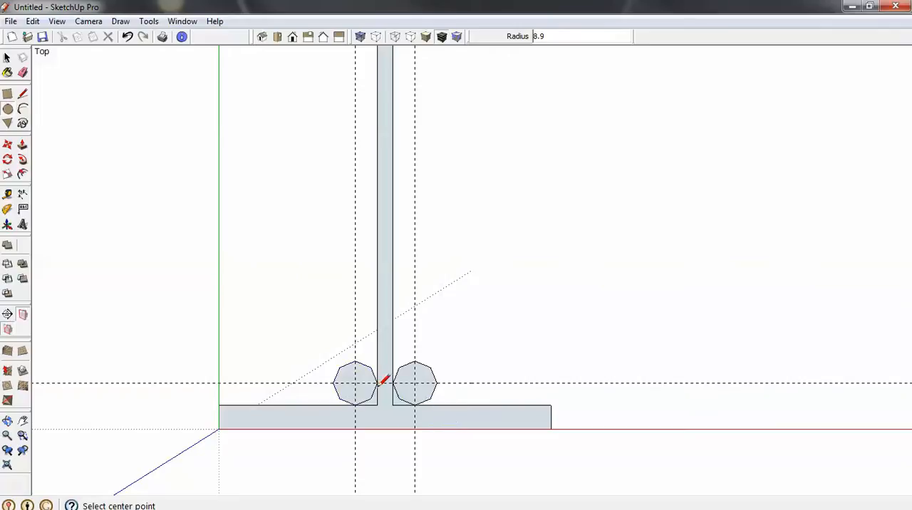
- Draw two matching circles of 8.9 mm radius centred on the upper guide intersections, touching the web and top flange
scroll(384, 392, "down", 1)
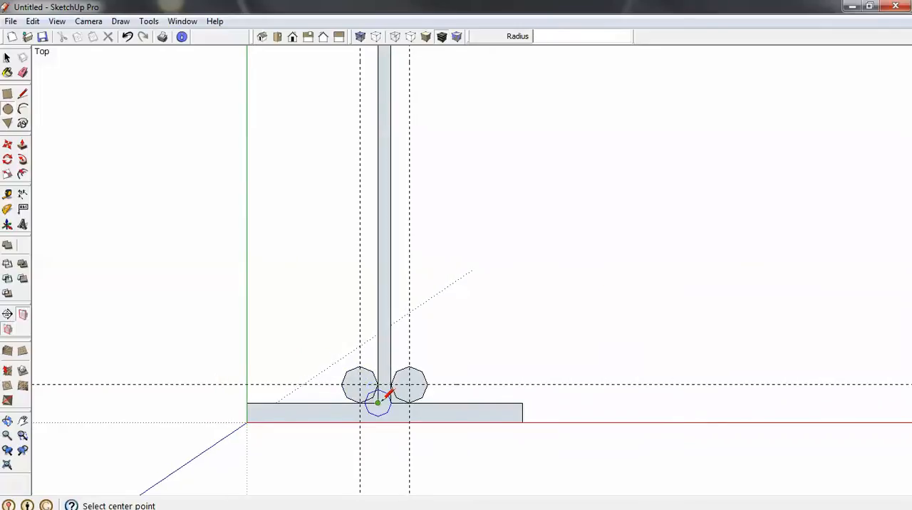
scroll(384, 394, "down", 2)
scroll(381, 176, "up", 2)
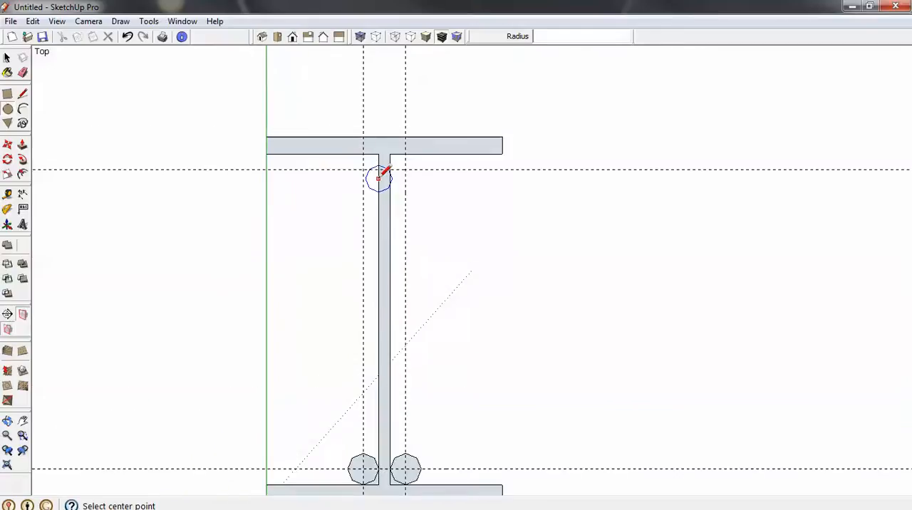
scroll(380, 176, "up", 1)
left_click(408, 168)
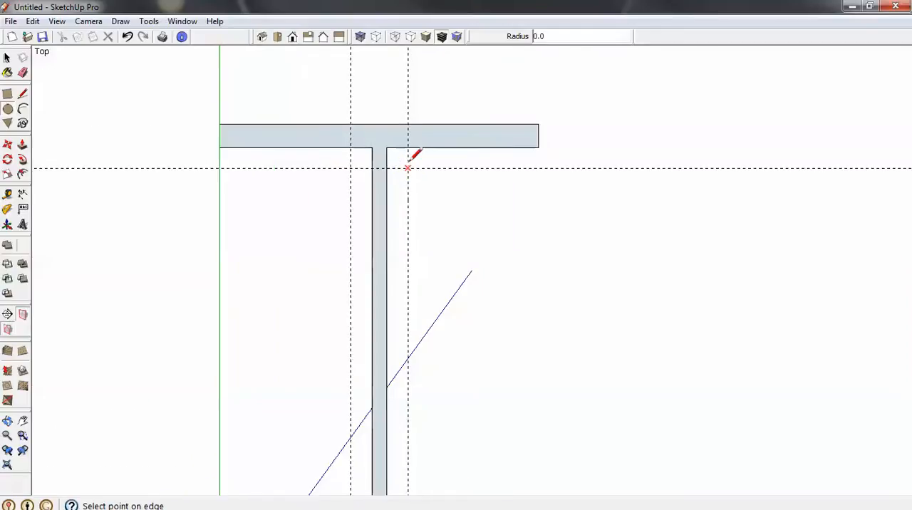
left_click(408, 147)
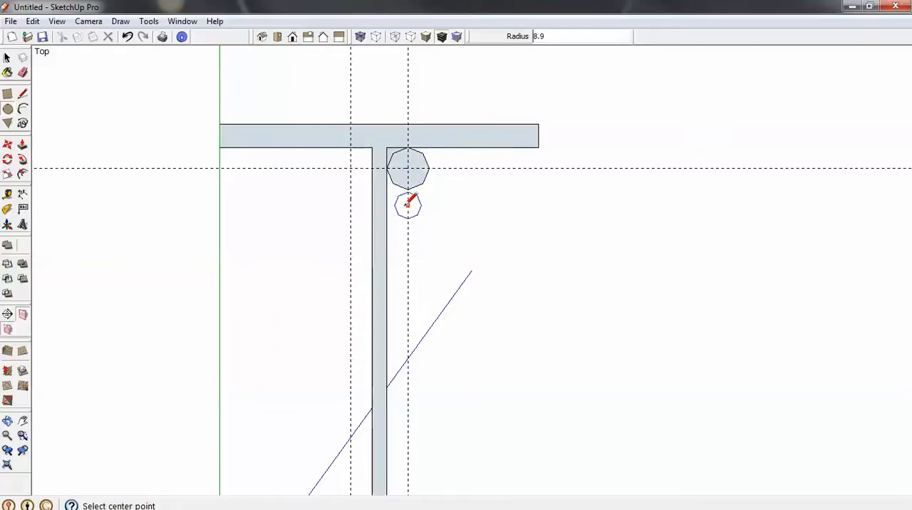
left_click(350, 169)
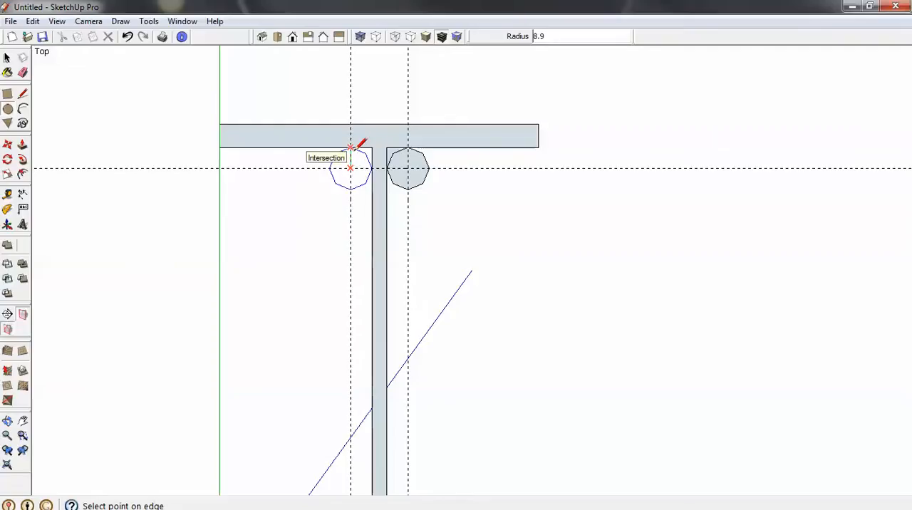
left_click(351, 147)
key("space")
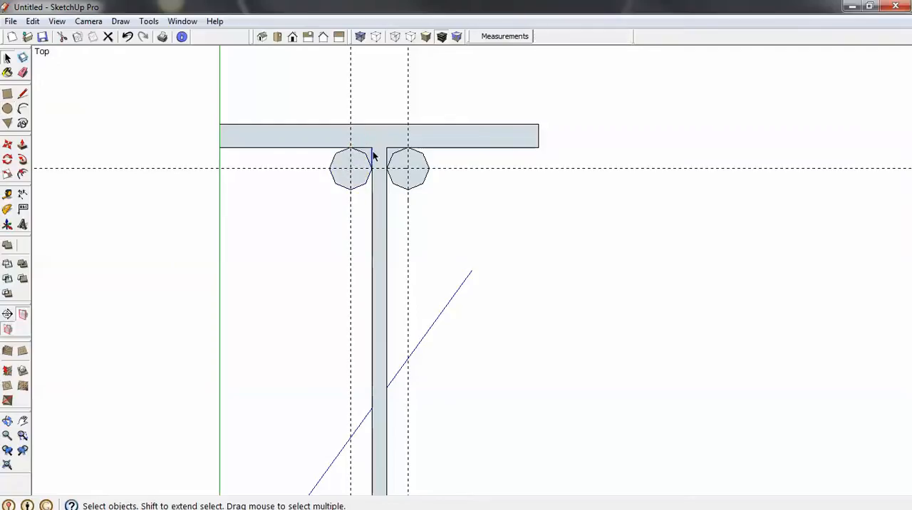
- Form the top fillets by deleting the inner corner edges and the unneeded parts of both upper circles
left_click(367, 151)
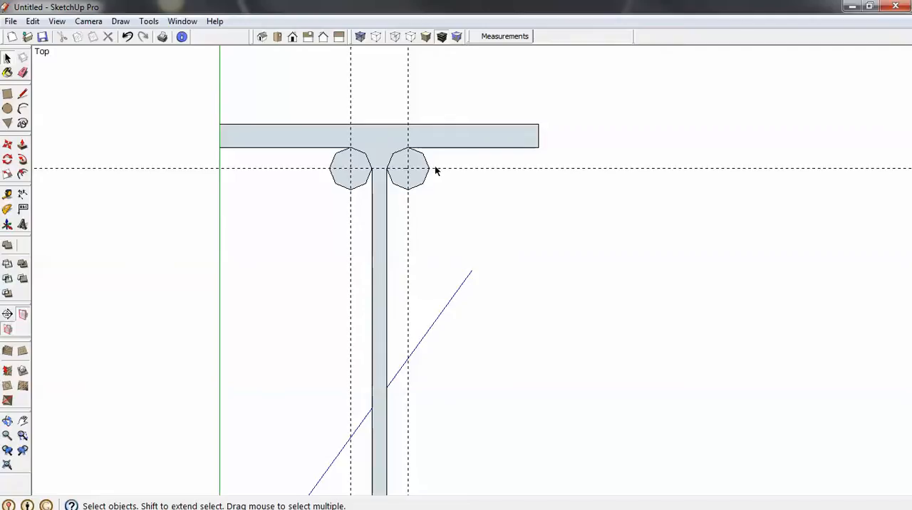
double_click(409, 189)
key("Delete")
left_click_drag(362, 184, 319, 200)
key("Delete")
- Form the bottom fillets by deleting the unneeded parts of both lower circles and the corner edges between web and flange
scroll(338, 122, "down", 3)
scroll(384, 412, "up", 3)
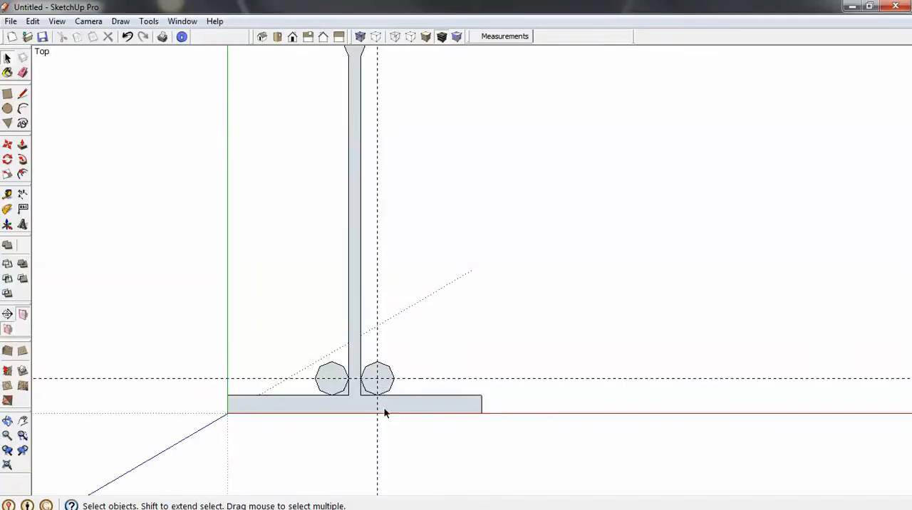
left_click_drag(396, 348, 361, 389)
key("Delete")
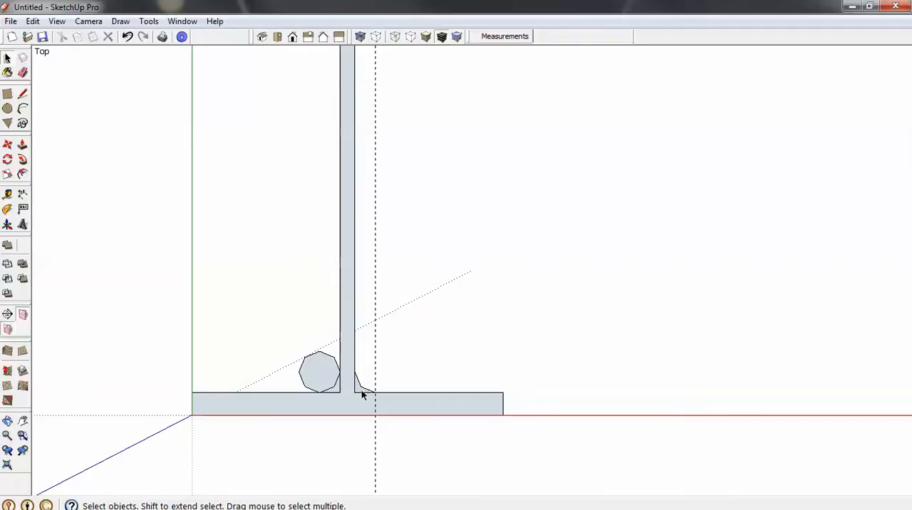
left_click(356, 389)
key("Delete")
left_click(340, 385)
key("Delete")
left_click(335, 392)
key("Delete")
left_click_drag(322, 340, 294, 378)
key("Delete")
- Clear the last vertical guide and extrude the I-section face 1000 mm with Push/Pull
scroll(350, 388, "down", 3)
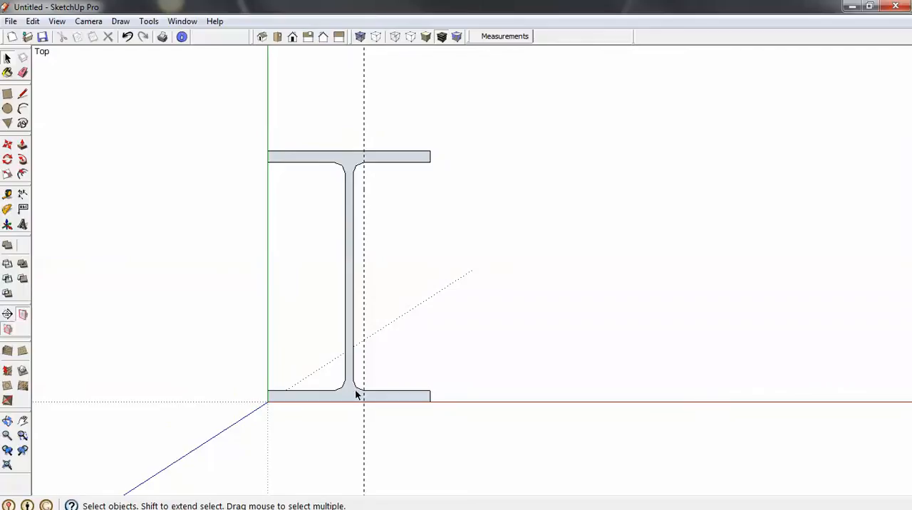
middle_click_drag(423, 411, 329, 274)
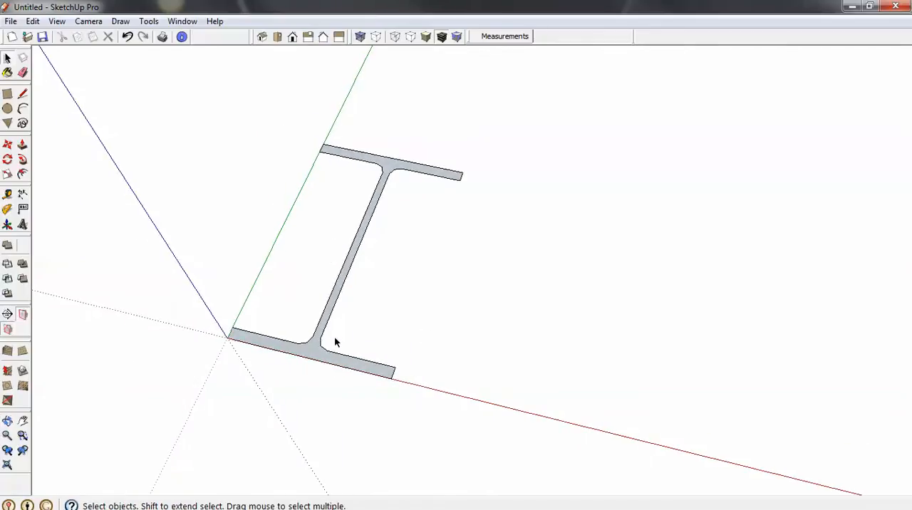
key("p")
left_click(320, 366)
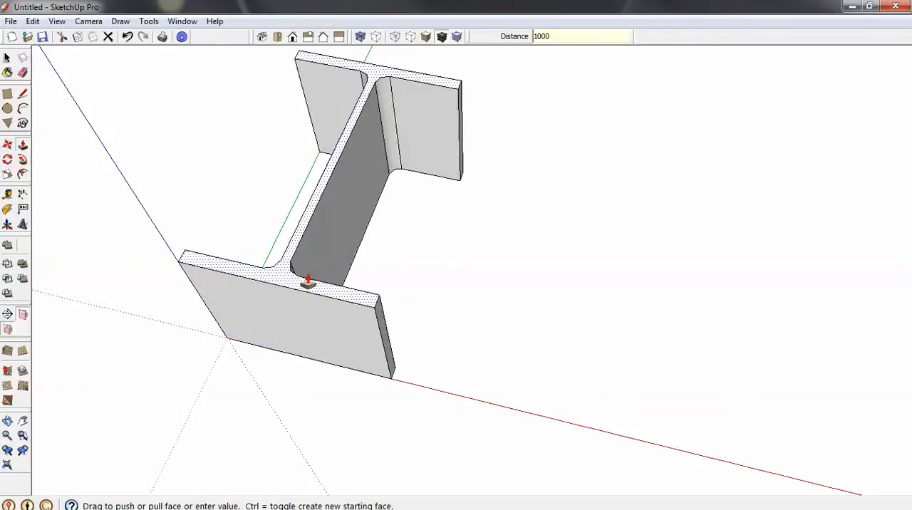
key("Return")
key("space")
- Select all of the beam's geometry and make it a group
scroll(391, 422, "down", 3)
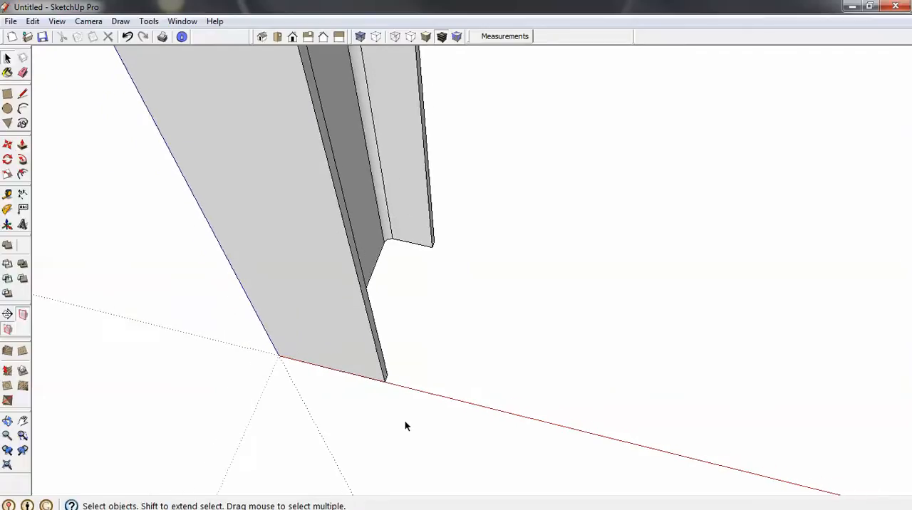
scroll(406, 426, "down", 5)
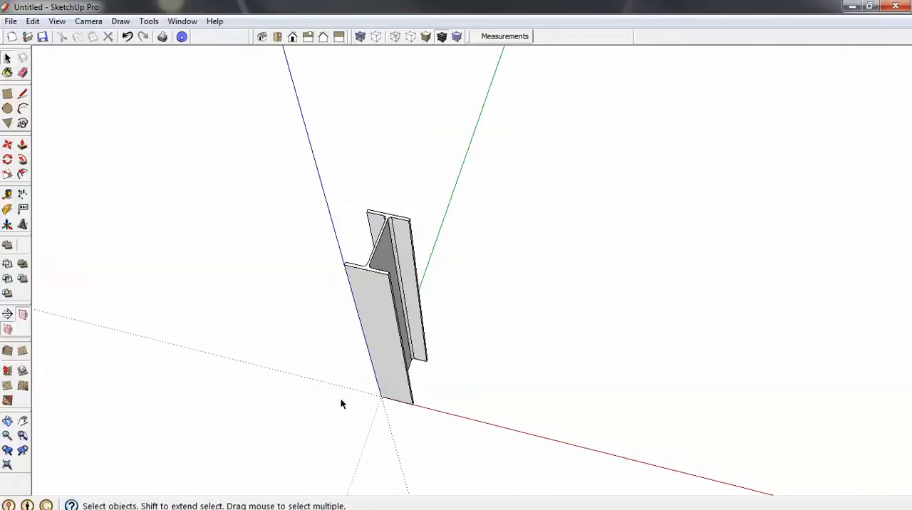
left_click_drag(288, 154, 511, 446)
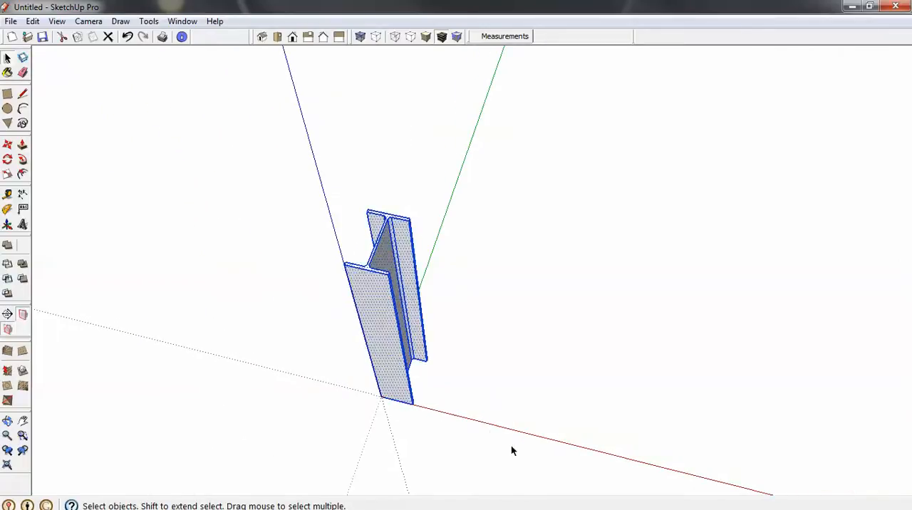
right_click(391, 334)
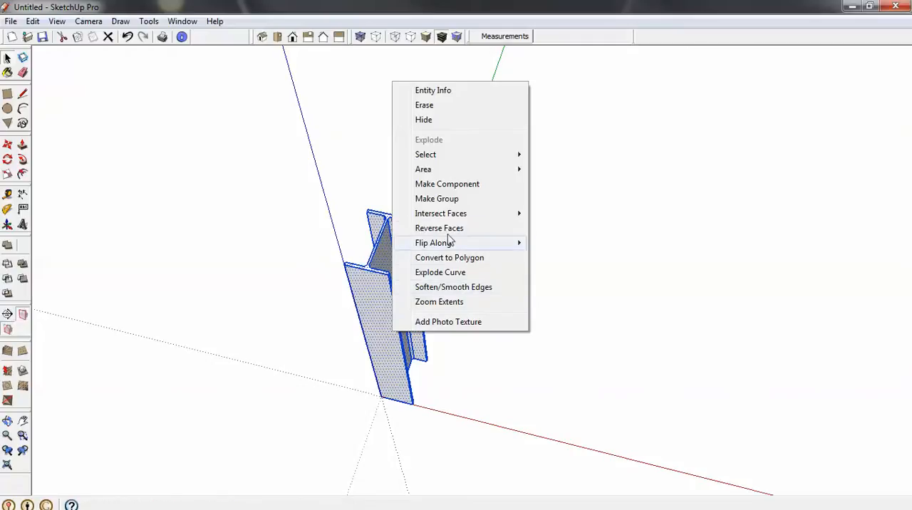
left_click(438, 200)
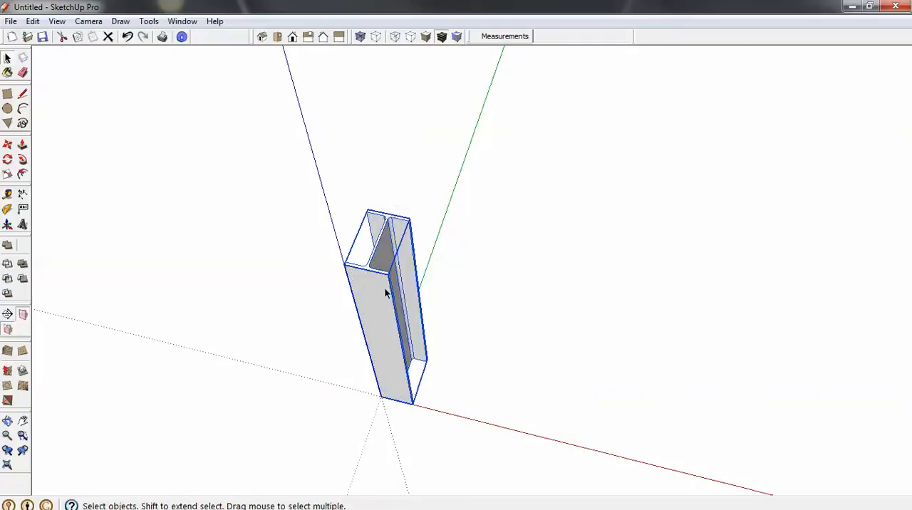
- Open the Entity Info of the beam group to check its volume, and view the beam's end
right_click(377, 316)
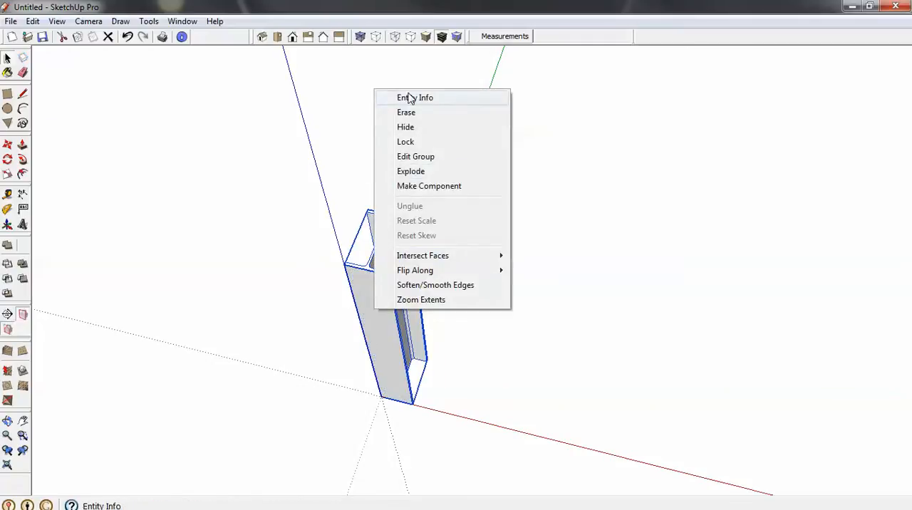
left_click(407, 98)
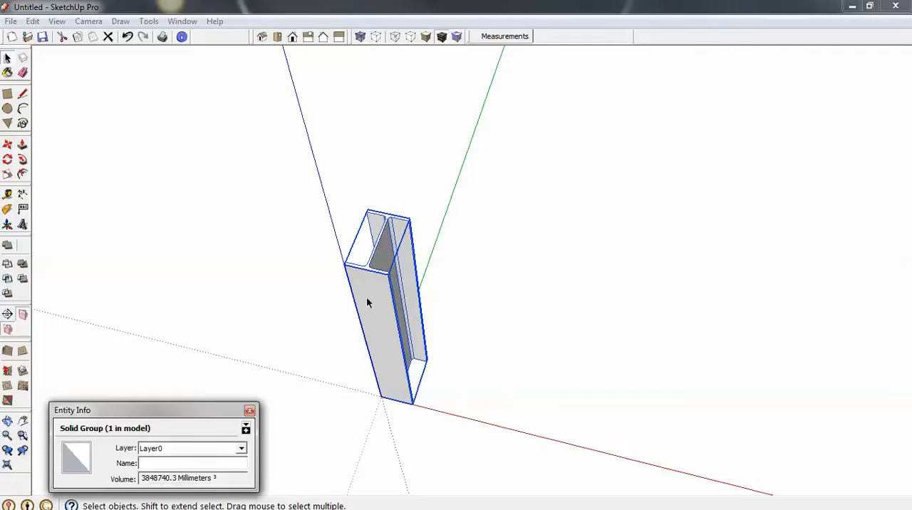
middle_click_drag(367, 297, 377, 319)
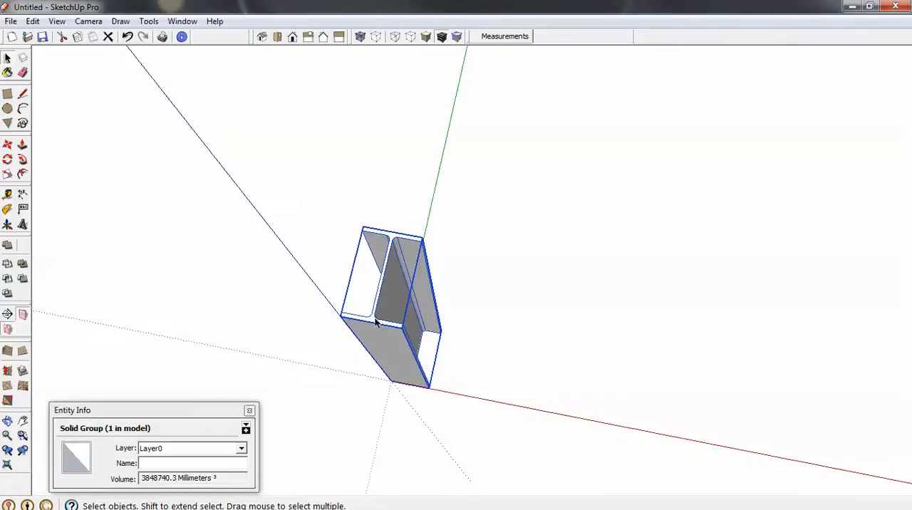
- Examine the fillets between the web and the flanges at the end of the beam
scroll(376, 322, "up", 3)
scroll(375, 322, "down", 5)
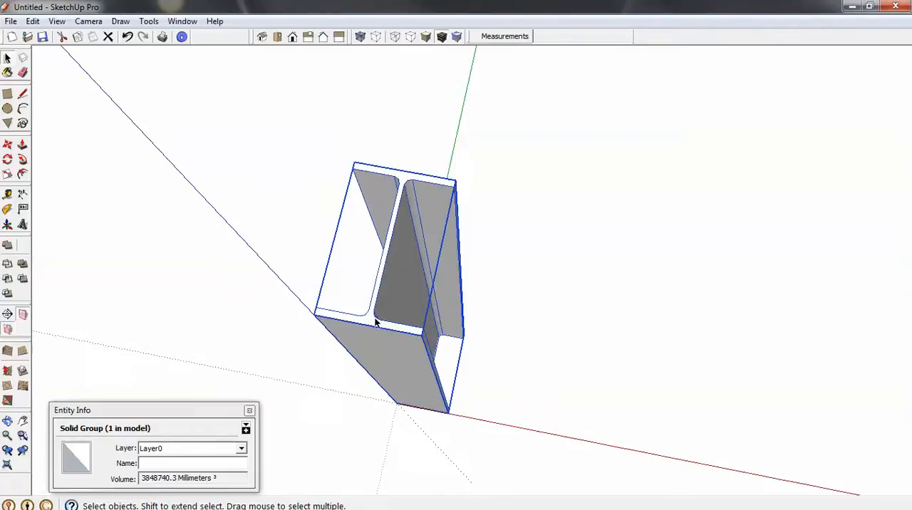
scroll(391, 251, "up", 6)
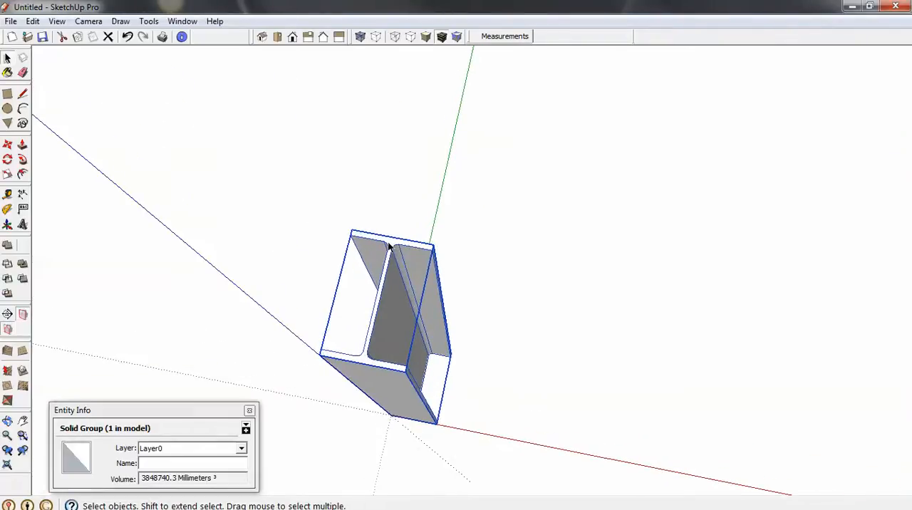
scroll(398, 251, "up", 2)
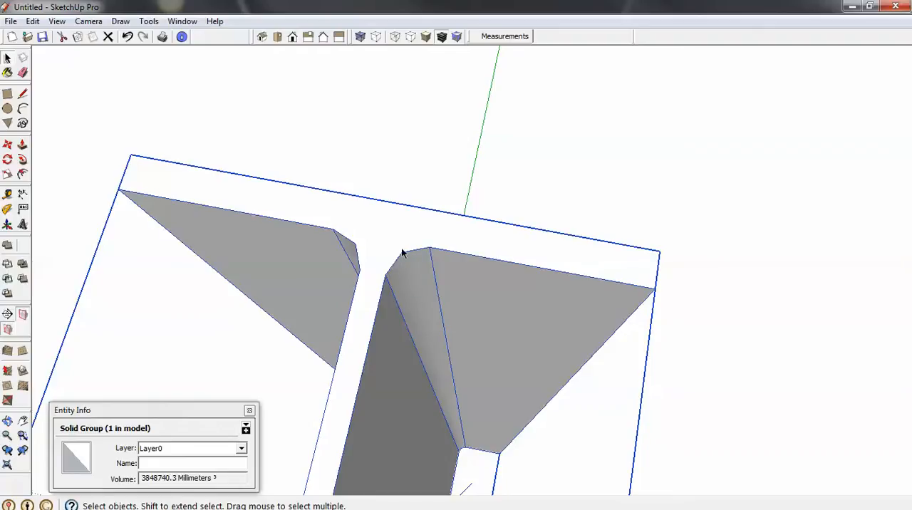
scroll(419, 251, "down", 5)
scroll(418, 251, "down", 6)
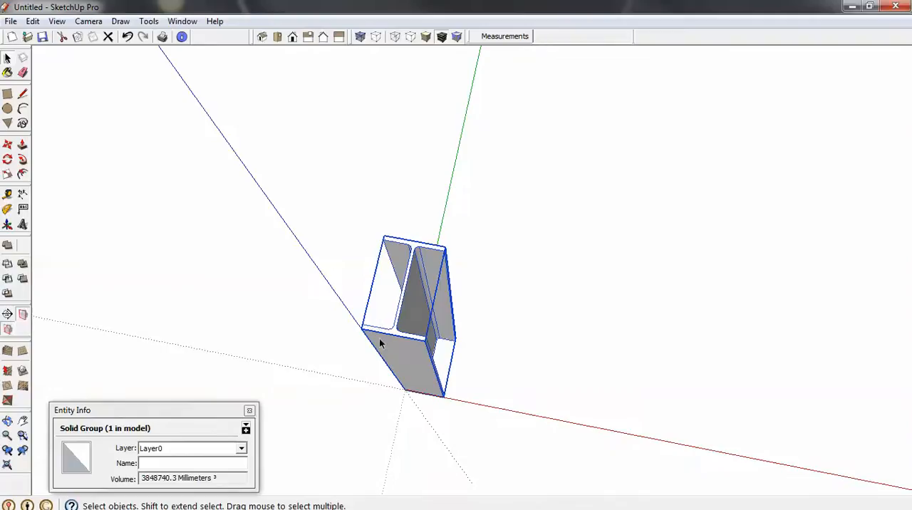
middle_click_drag(413, 347, 435, 346)
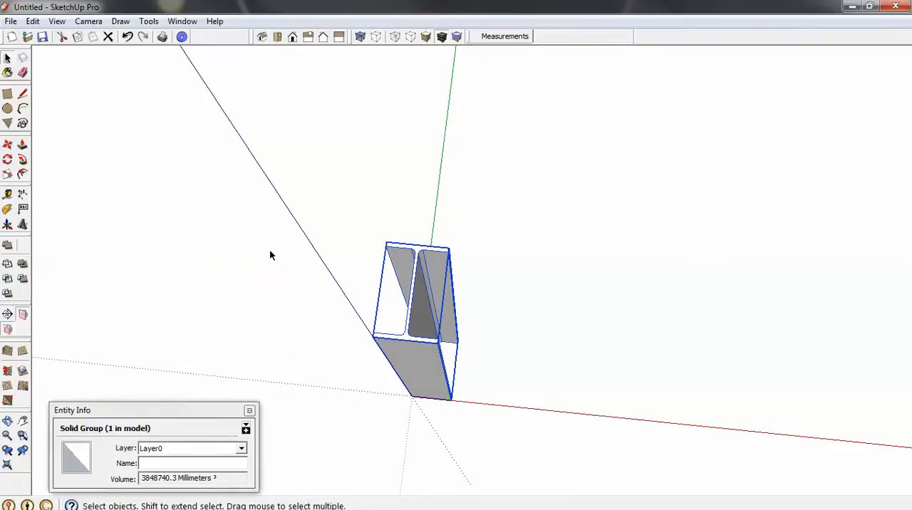
- Draw an 8-sided circle with a radius of 50 mm on the ground beside the beam
left_click(7, 108)
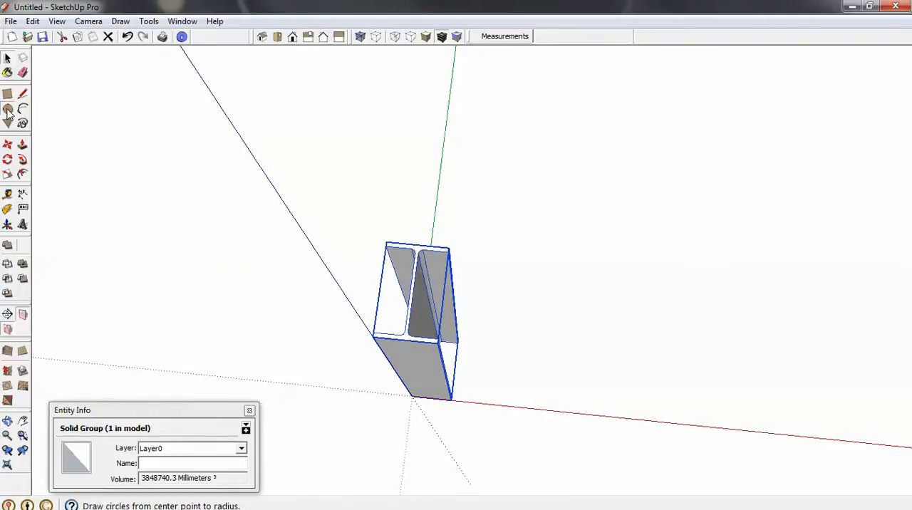
left_click(595, 378)
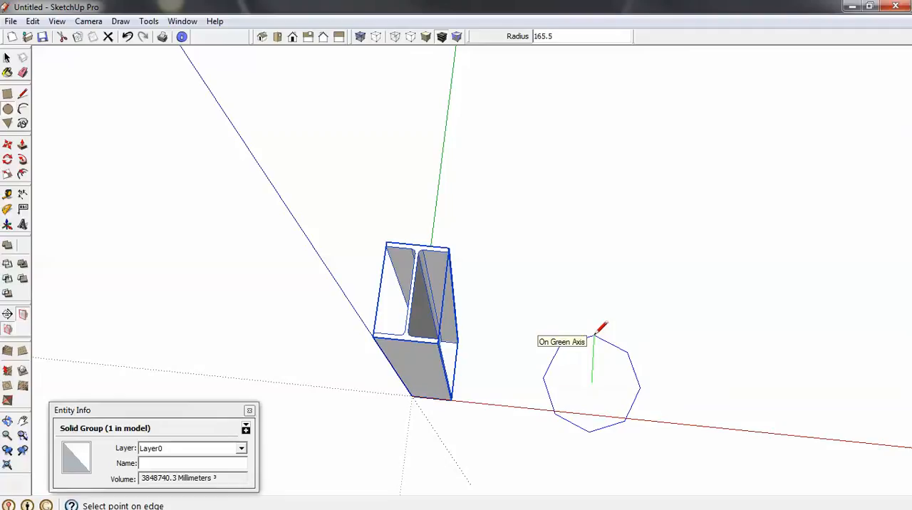
type("50")
key("Return")
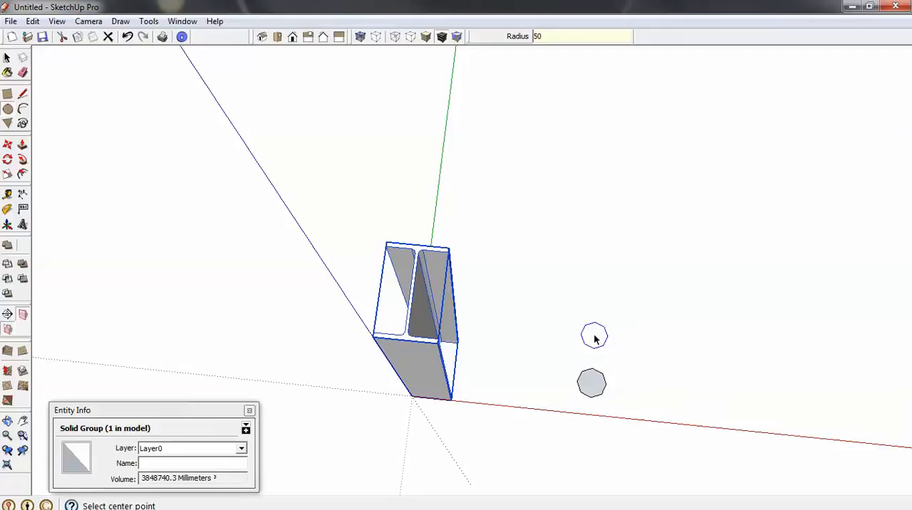
key("space")
- Offset the circle's edge 5 mm inward and delete the inner face to form the pipe's ring profile
scroll(600, 385, "up", 5)
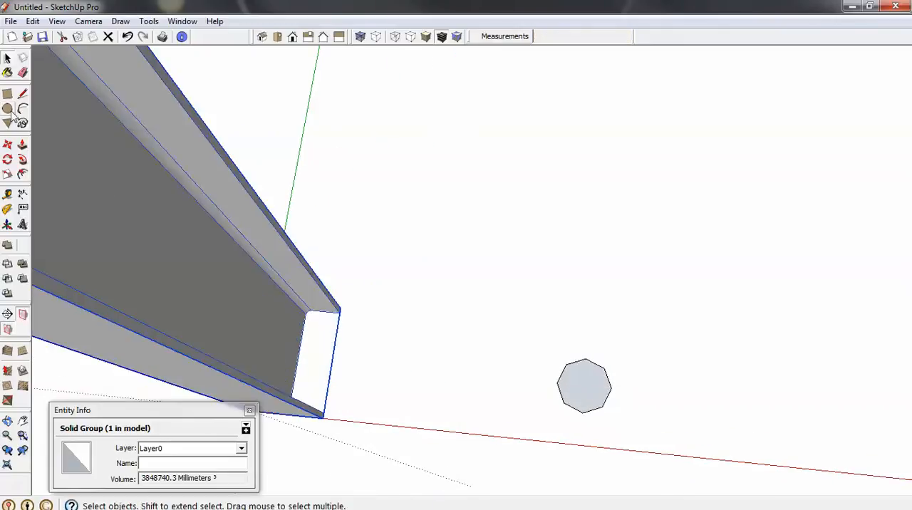
left_click(24, 175)
left_click(563, 372)
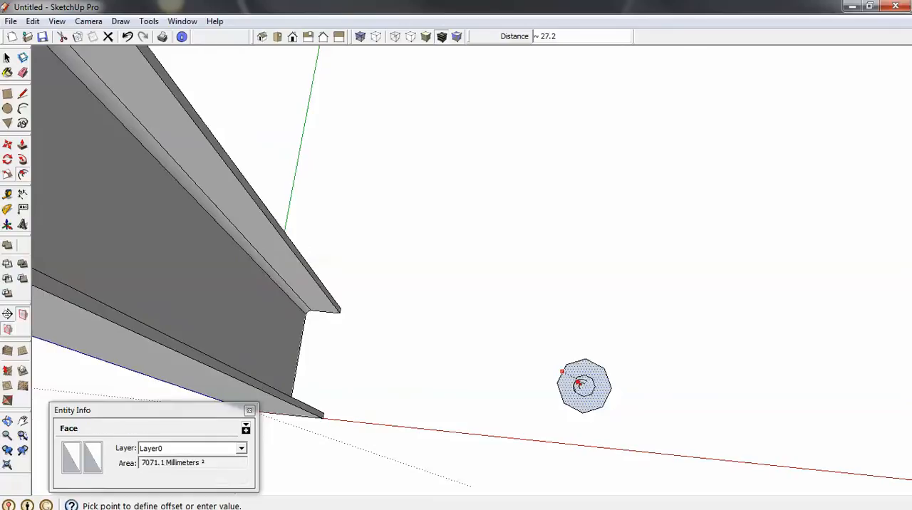
left_click(575, 380)
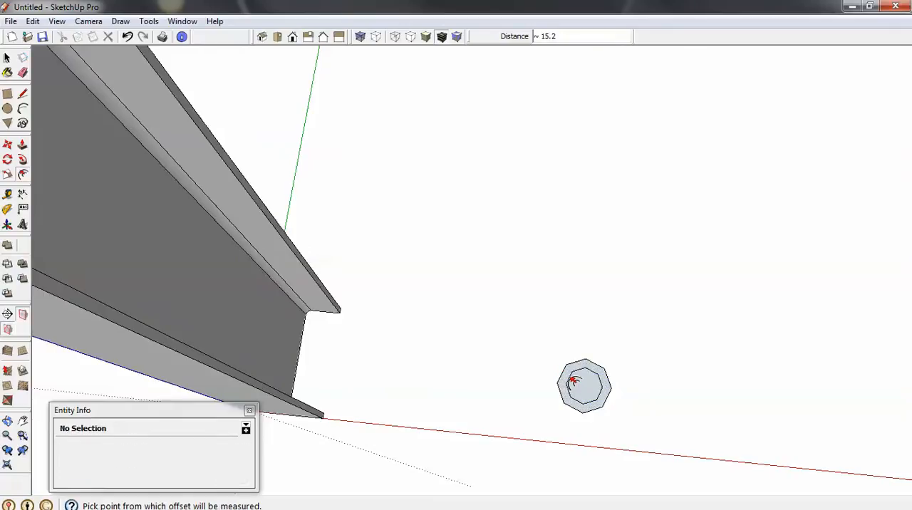
type("5")
key("Return")
key("space")
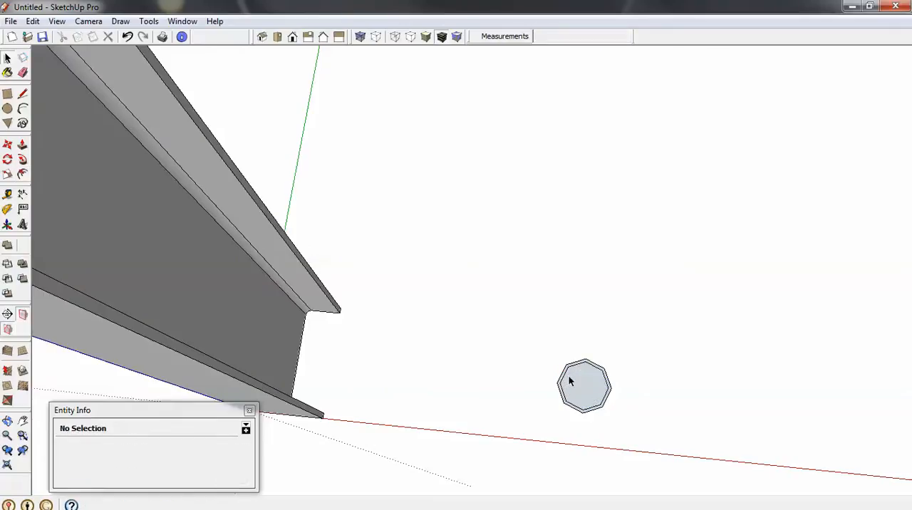
left_click(594, 396)
key("Delete")
scroll(595, 415, "up", 2)
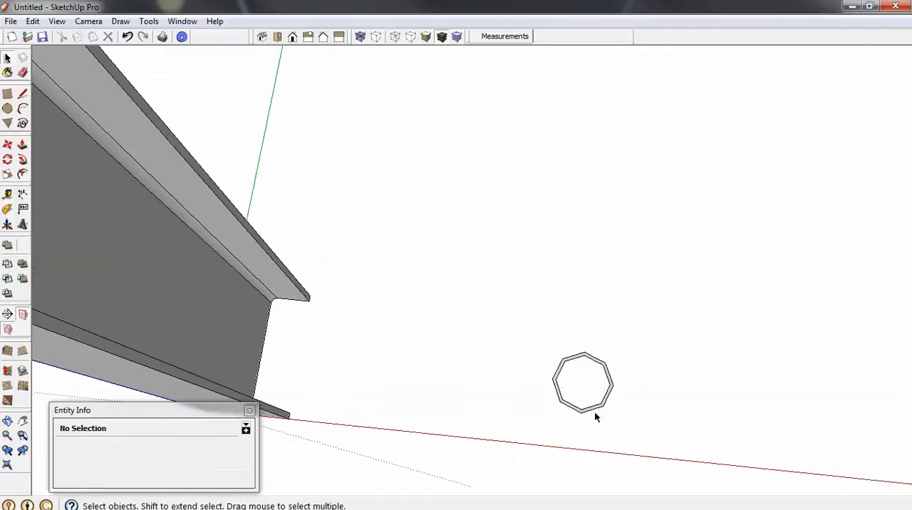
- Extrude the ring face upward 1000 mm with Push/Pull to form the pipe
middle_click_drag(597, 408, 617, 351)
scroll(595, 401, "up", 2)
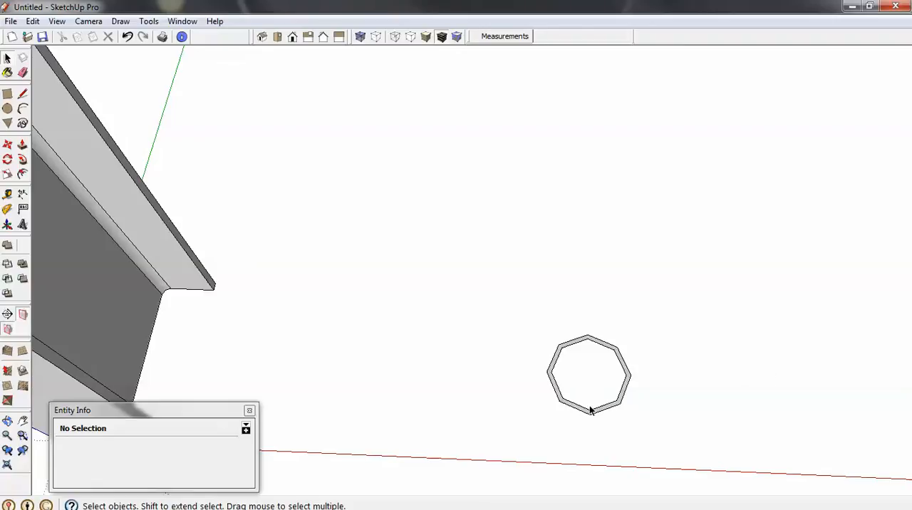
key("p")
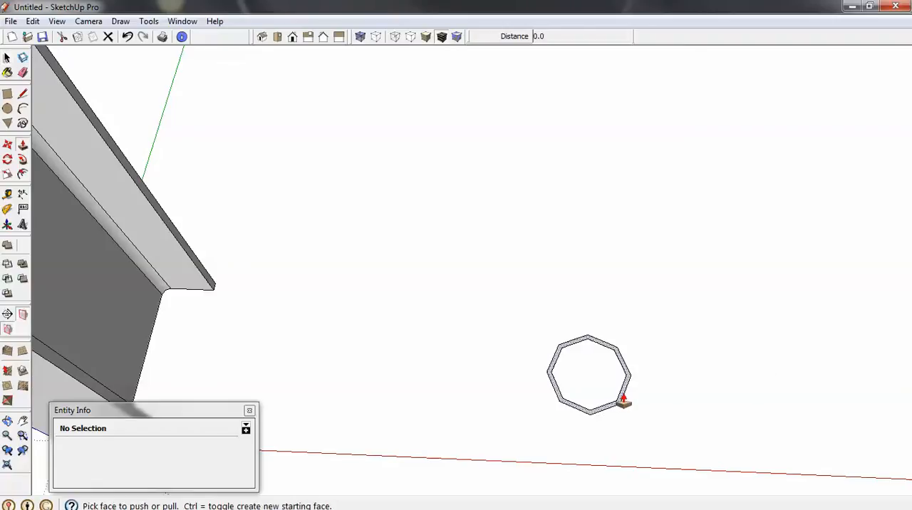
left_click_drag(622, 401, 627, 298)
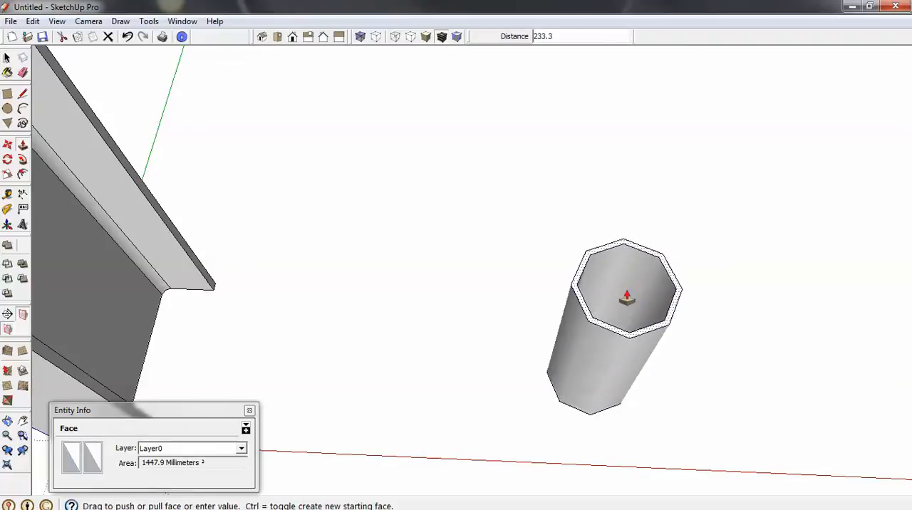
type("1000")
key("Return")
key("space")
- Select all of the pipe's geometry and make it a group
middle_click_drag(627, 291, 577, 412)
scroll(577, 412, "down", 5)
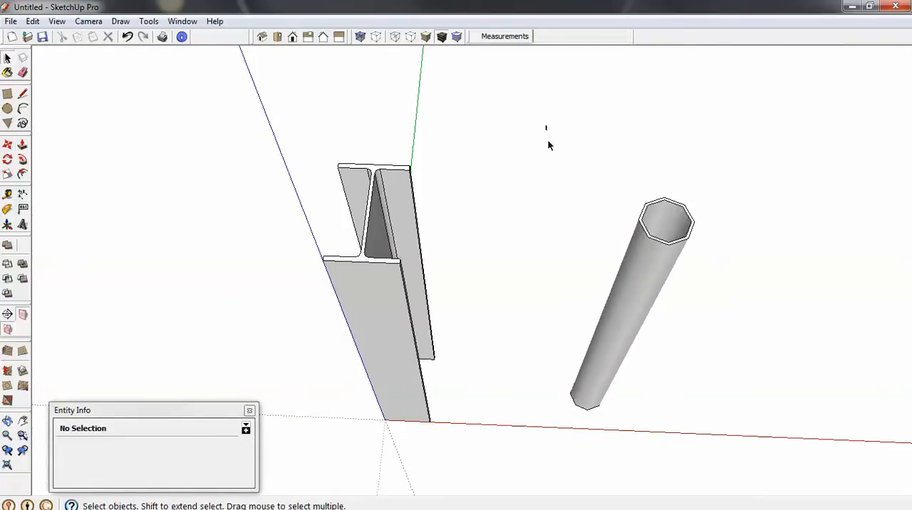
left_click_drag(546, 127, 741, 499)
right_click(643, 327)
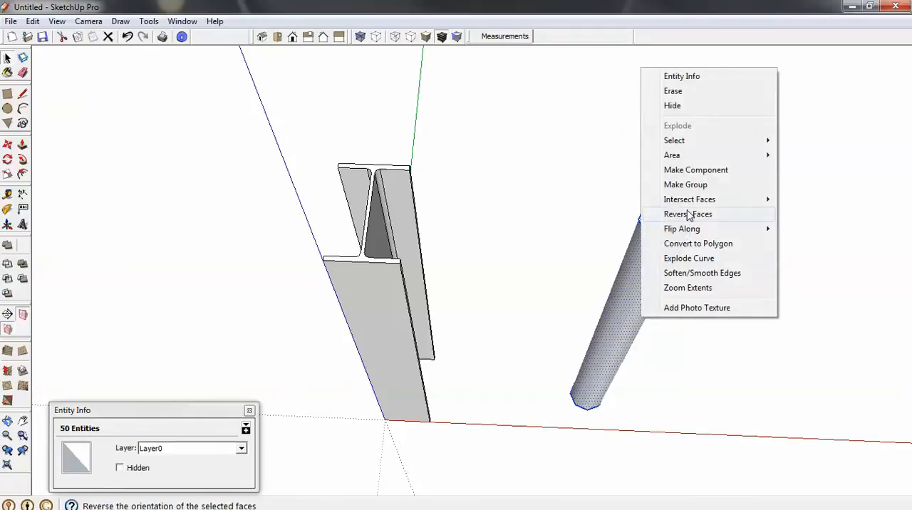
left_click(688, 185)
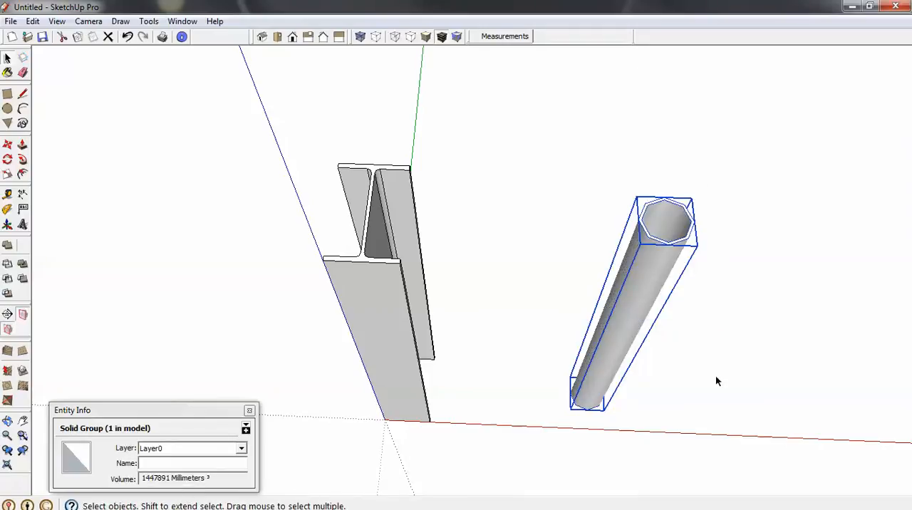
left_click(643, 387)
scroll(646, 392, "down", 4)
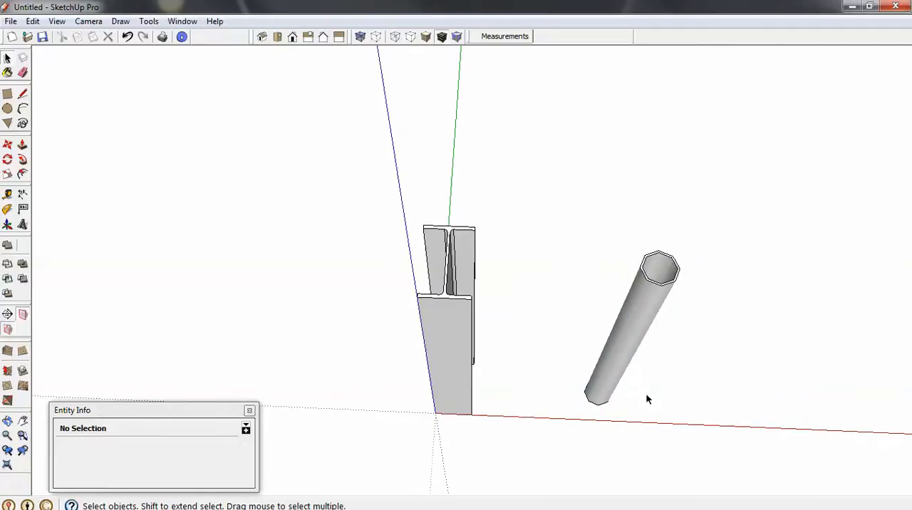
scroll(645, 400, "down", 1)
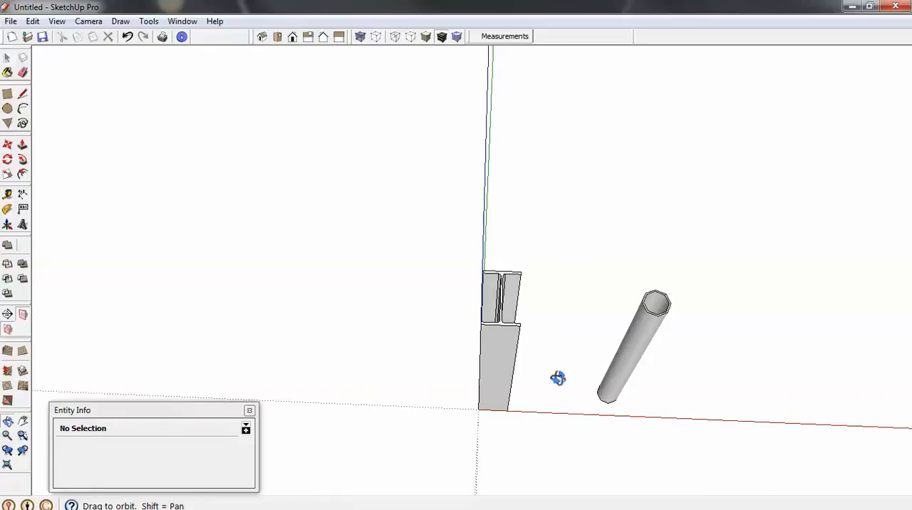
middle_click_drag(555, 379, 405, 295)
scroll(452, 316, "up", 3)
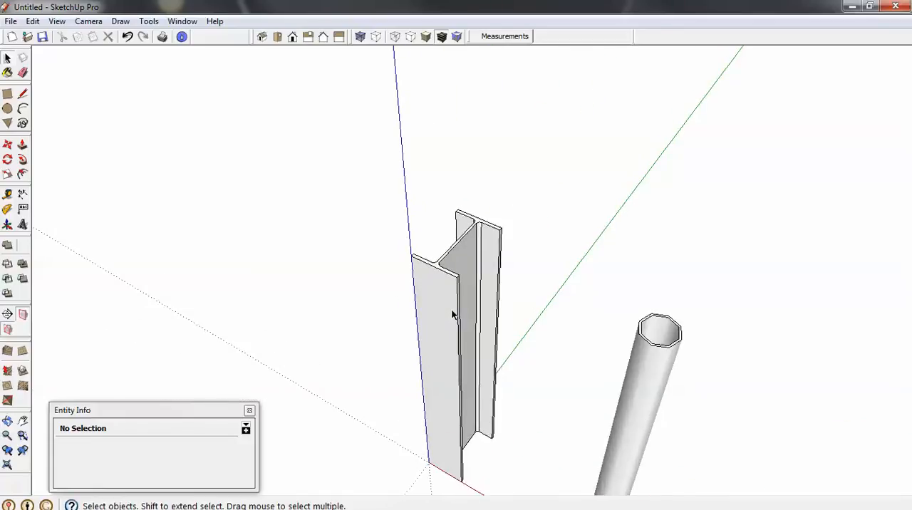
scroll(452, 316, "down", 1)
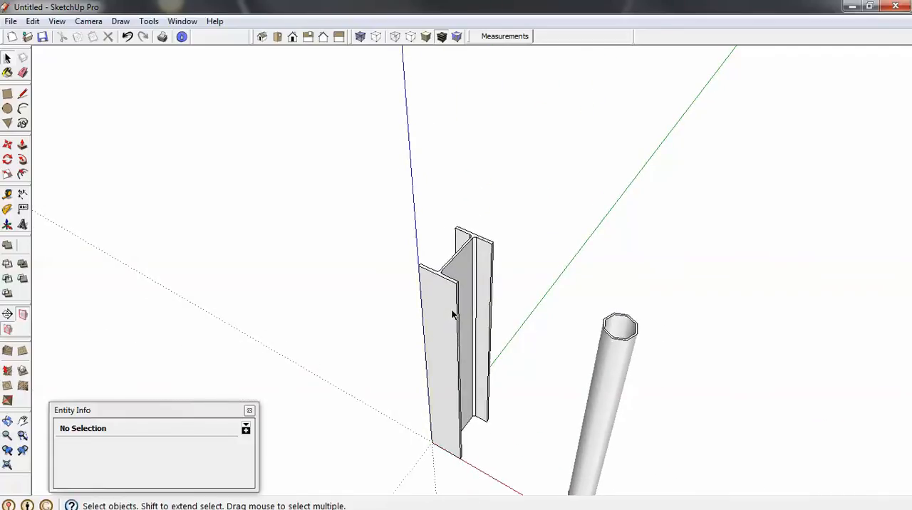
key("alt")
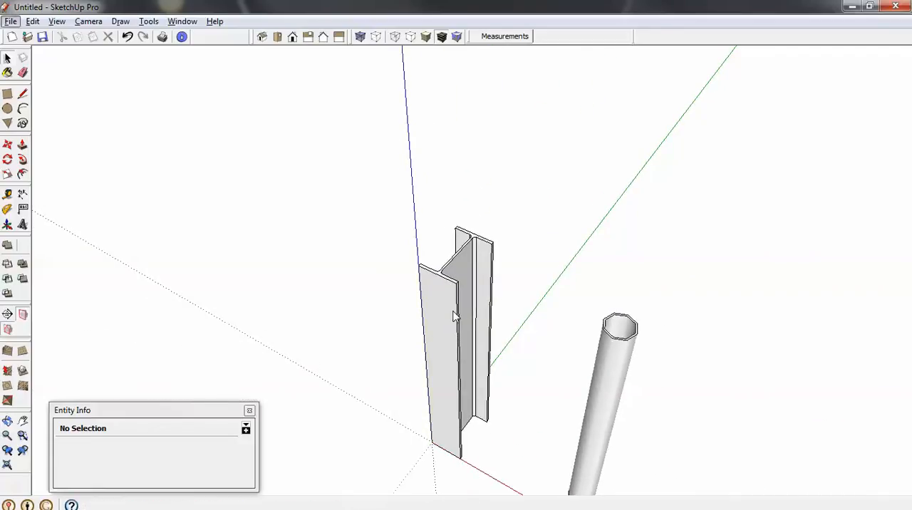